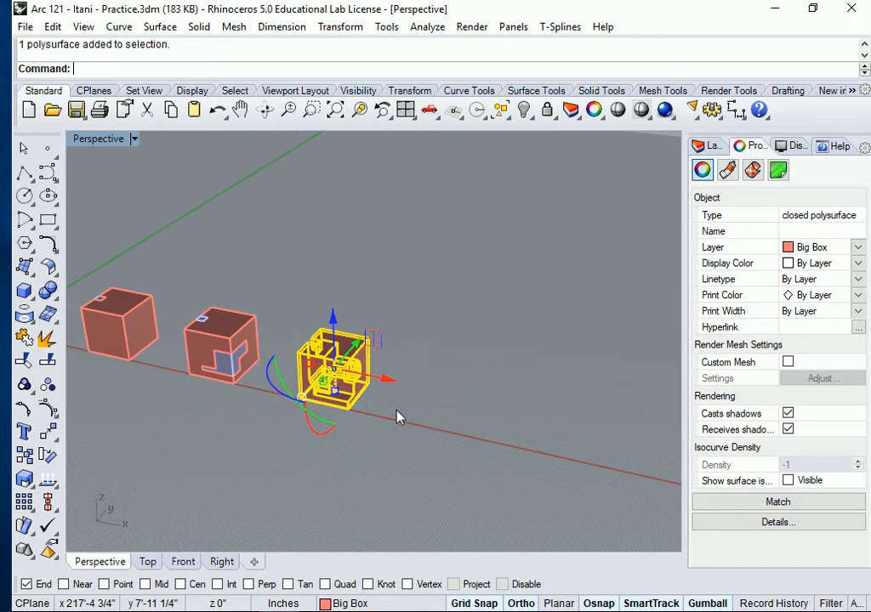
left_click(384, 450)
mouse_move(383, 451)
right_mouse_down()
mouse_move(375, 451)
mouse_move(421, 398)
mouse_move(480, 410)
mouse_move(372, 442)
right_mouse_up()
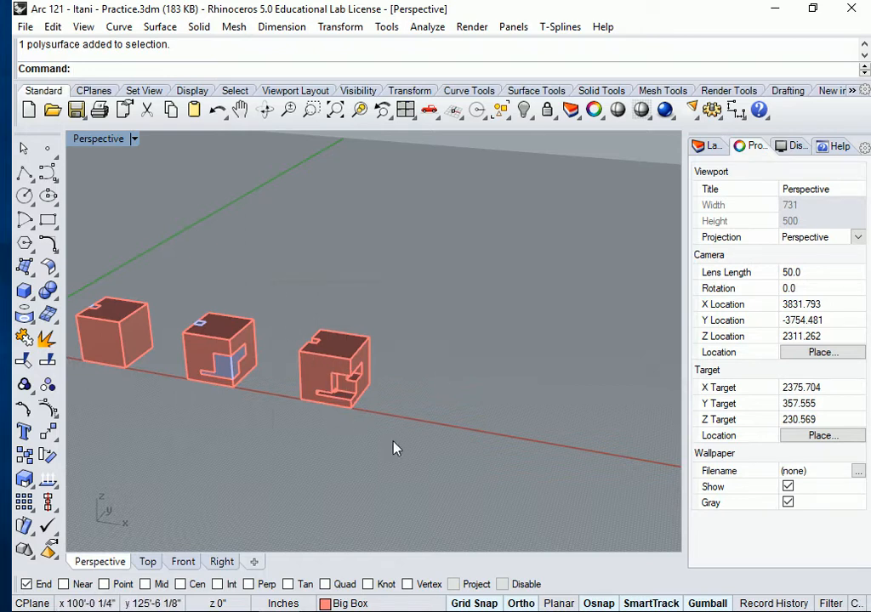
left_click_drag(273, 281, 440, 469)
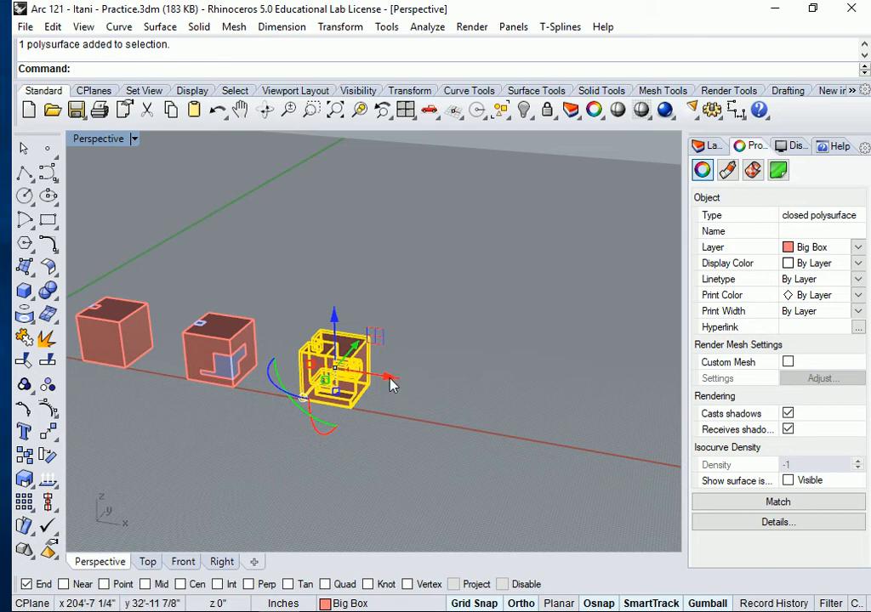
left_click_drag(391, 385, 520, 409)
key("ctrl+z")
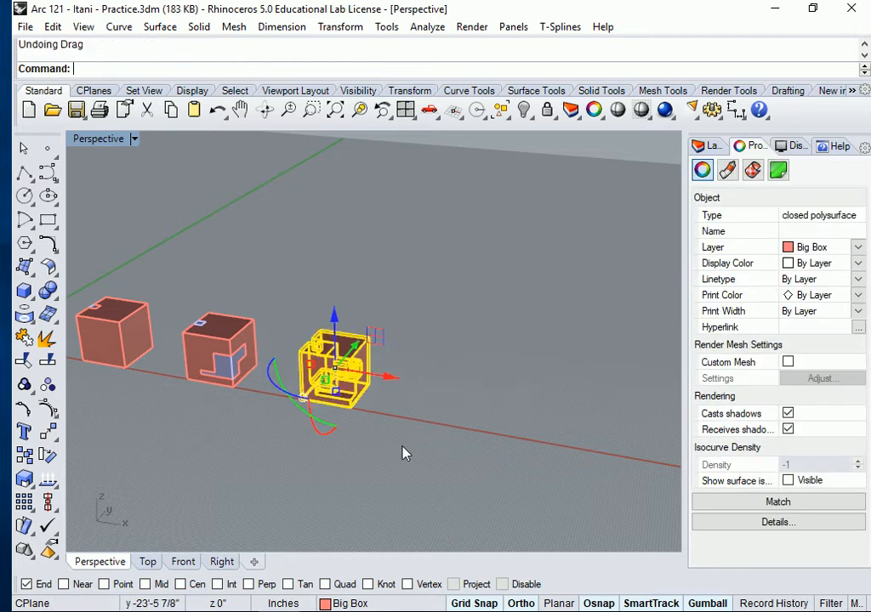
Copy the last carved box along the X axis, from the preceding box's lower front corner to the matching corner of the last box
left_click(369, 463)
type("Copy")
key("Return")
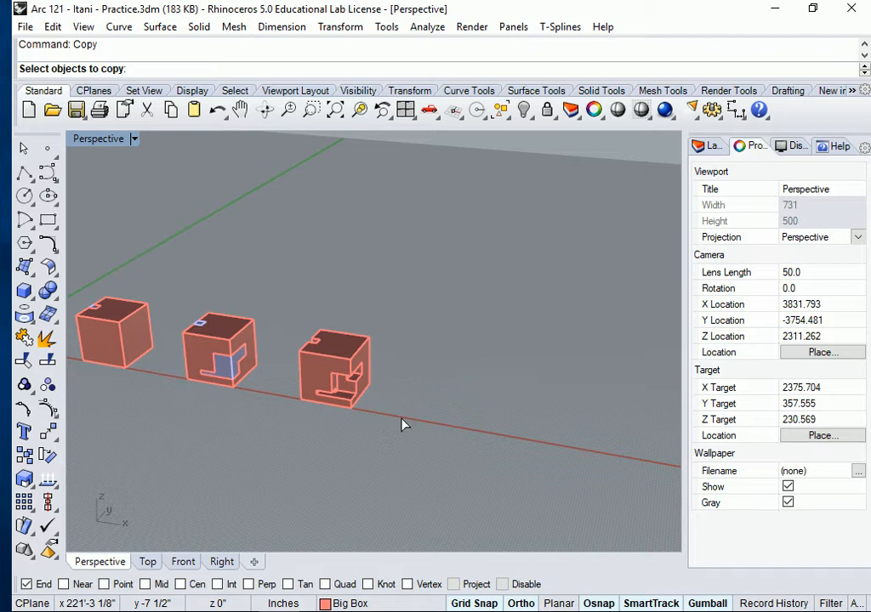
left_click(304, 340)
key("Return")
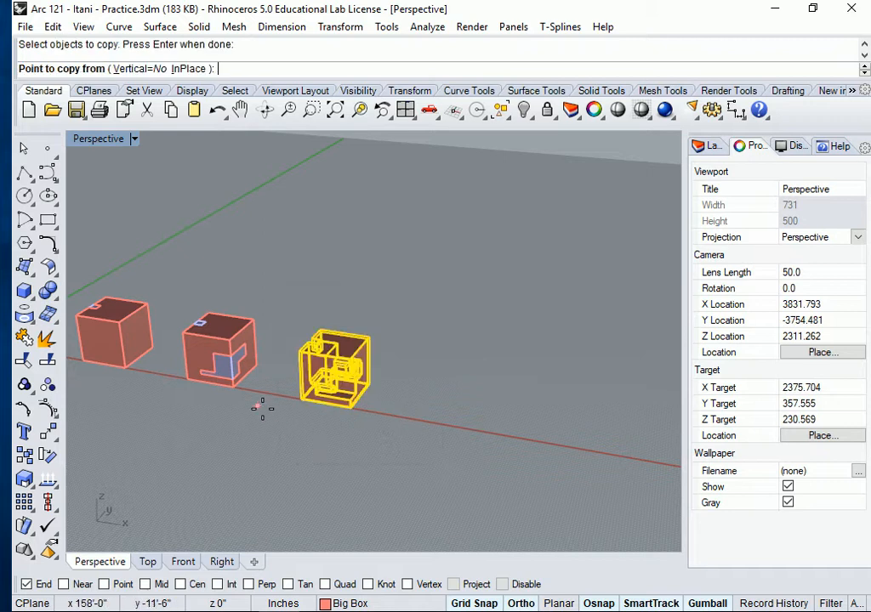
left_click(233, 388)
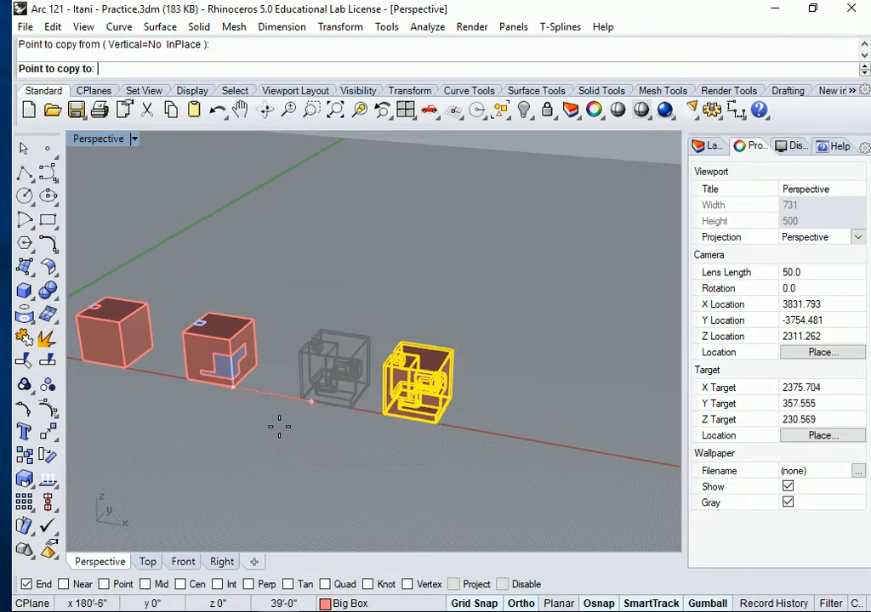
left_click(356, 410)
key("Return")
scroll(472, 427, "up", 3)
scroll(414, 440, "down", 1)
right_click_drag(431, 448, 451, 410)
scroll(344, 404, "down", 5)
right_click_drag(321, 436, 256, 421)
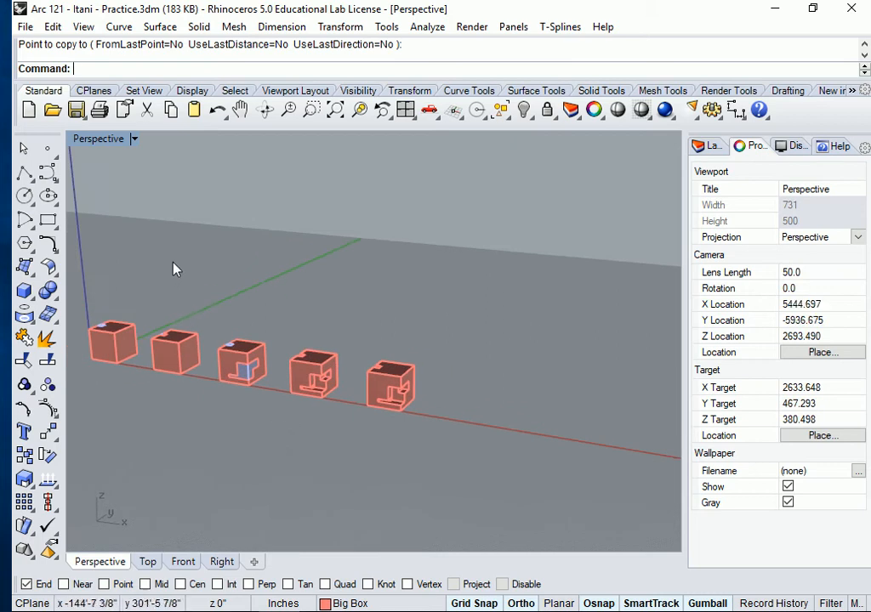
Start saving the model as a new file, replacing the "Arc 121" prefix in the file name with "P1"
left_click(25, 27)
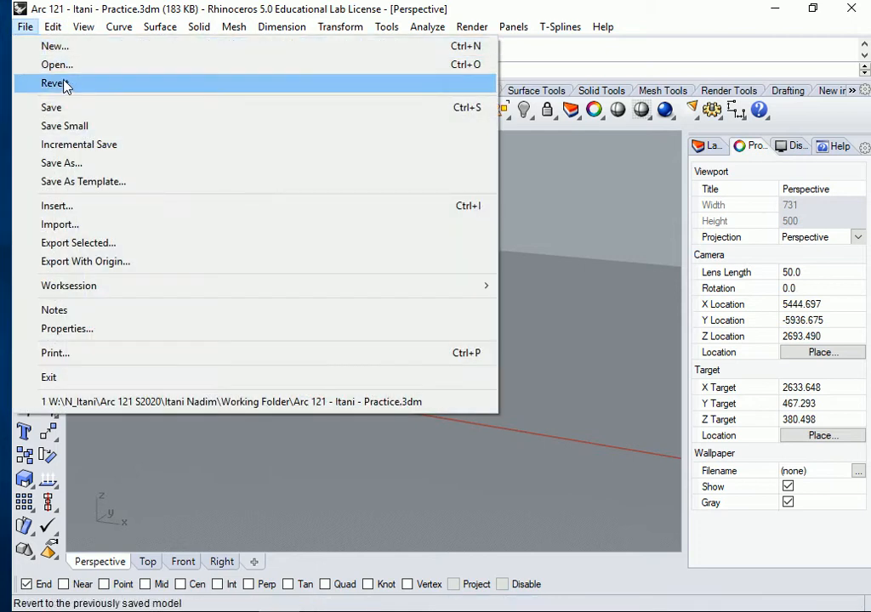
left_click(61, 163)
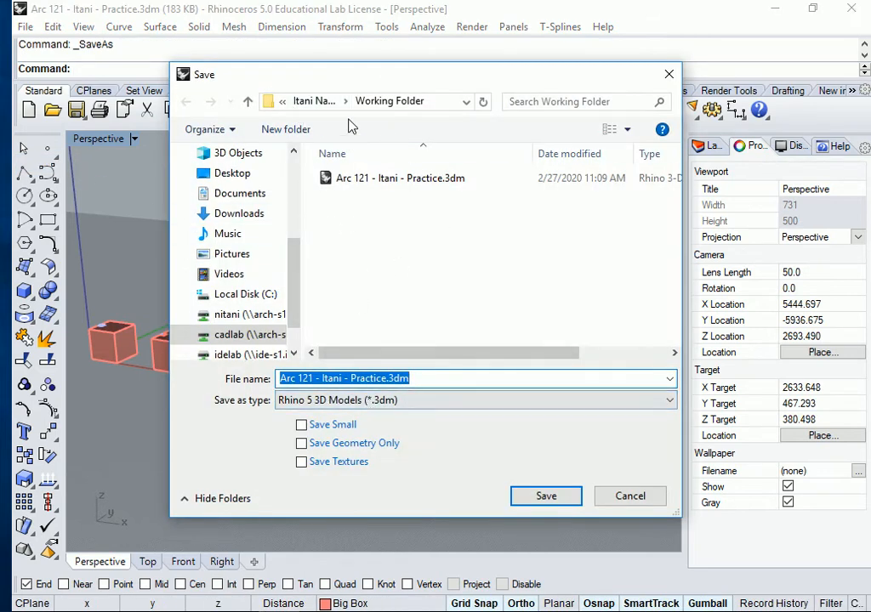
left_click(314, 377)
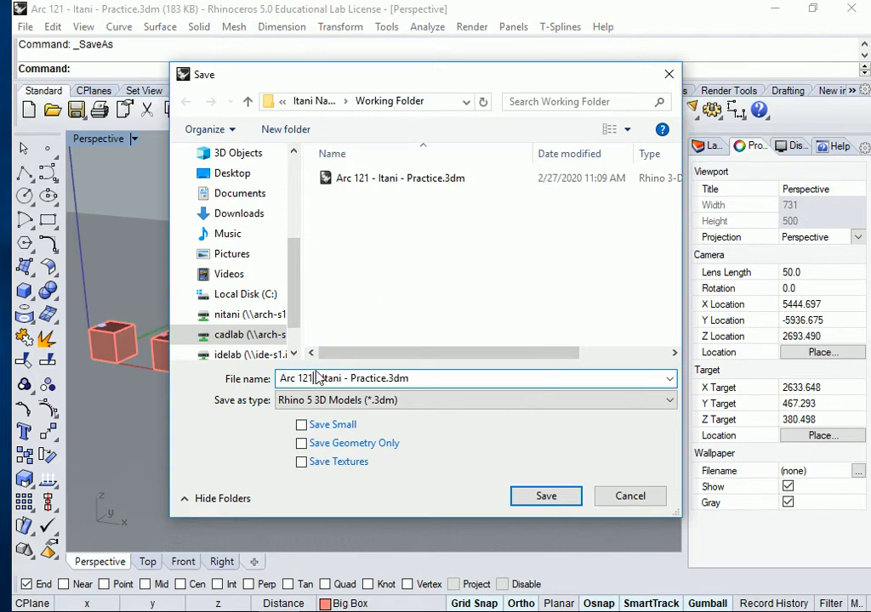
key("BackSpace")
key("BackSpace")
key("BackSpace")
key("BackSpace")
key("BackSpace")
key("BackSpace")
key("BackSpace")
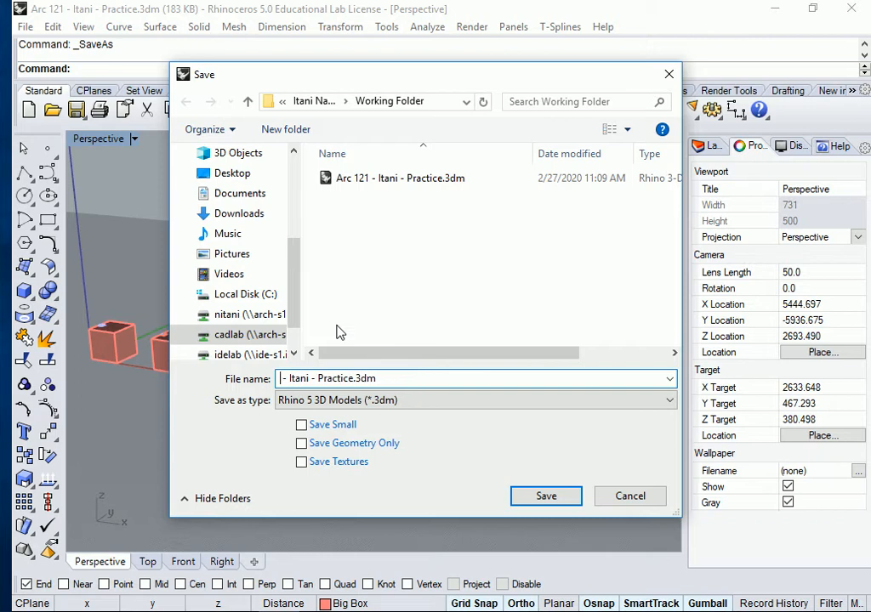
type("P1")
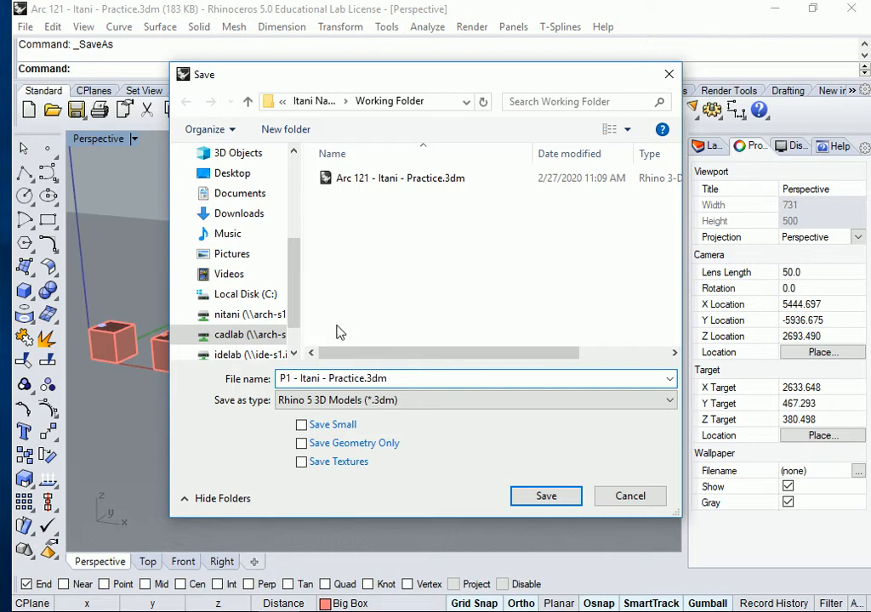
Insert the date 20200303 and a hyphen before the surname in the file name
key("Right")
key("Right")
key("Right")
type("2020")
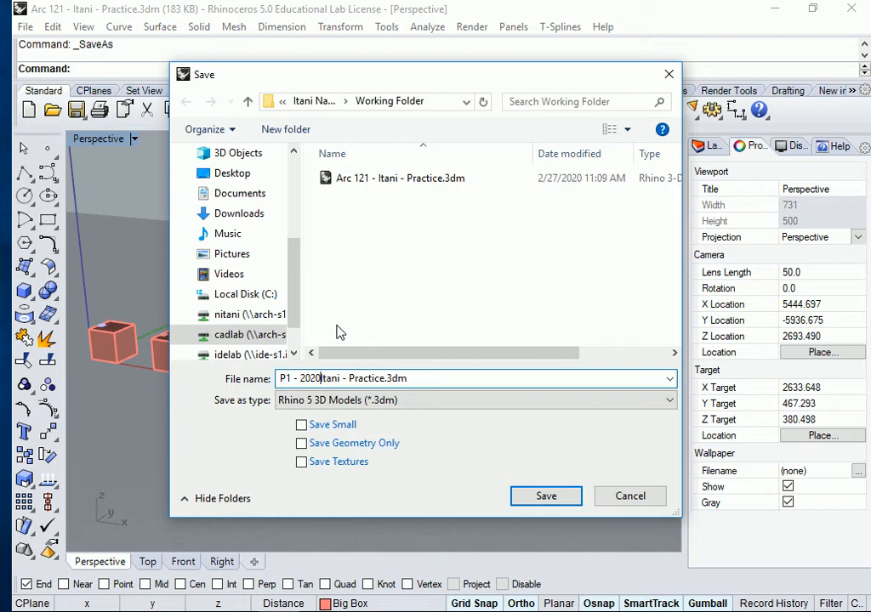
type("0303")
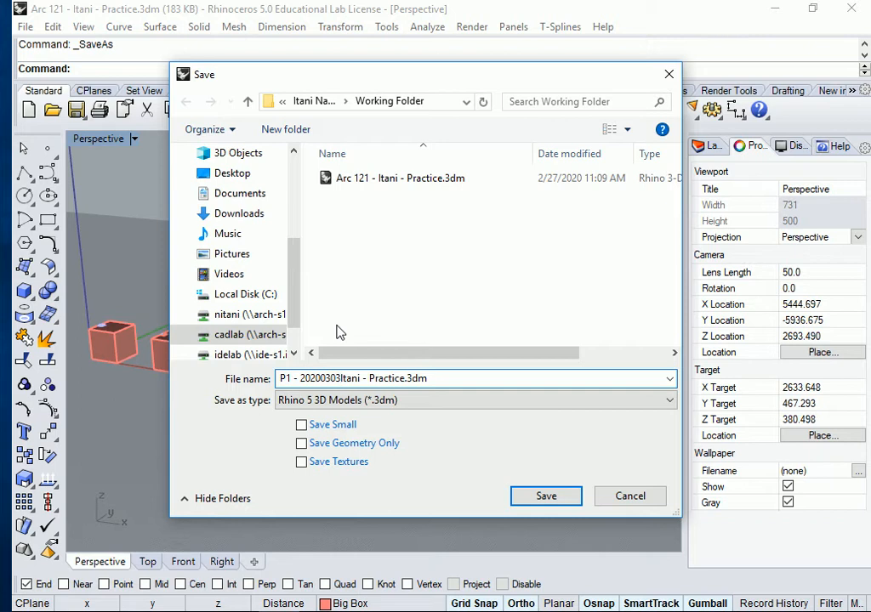
type("-")
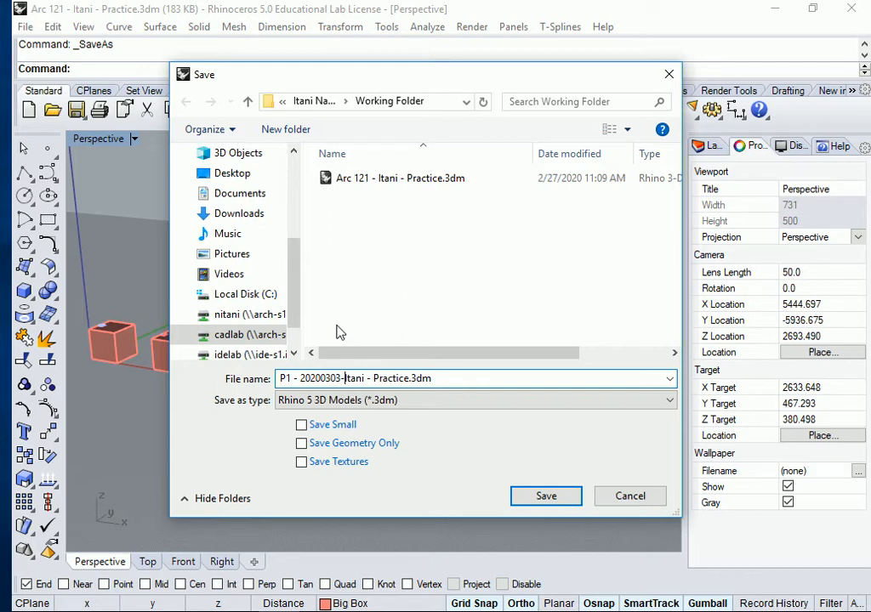
Remove " - Practice" from the file name so that it ends with the surname
key("Right")
key("Right")
key("Right")
key("Right")
key("Right")
key("BackSpace")
key("BackSpace")
key("BackSpace")
key("BackSpace")
key("BackSpace")
key("BackSpace")
key("BackSpace")
key("BackSpace")
key("BackSpace")
key("BackSpace")
key("BackSpace")
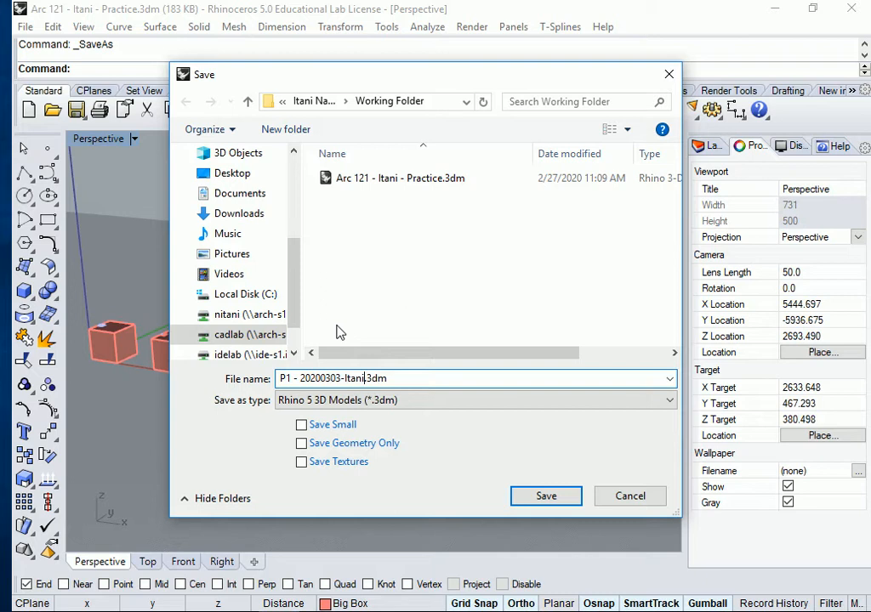
Remove the spaces around the hyphen after "P1" in the file name and save the file in Working Folder
key("Left")
key("Left")
key("Left")
key("Left")
key("Left")
key("Left")
key("Left")
key("Left")
key("Left")
key("Left")
key("Left")
key("Left")
key("Left")
key("Left")
key("BackSpace")
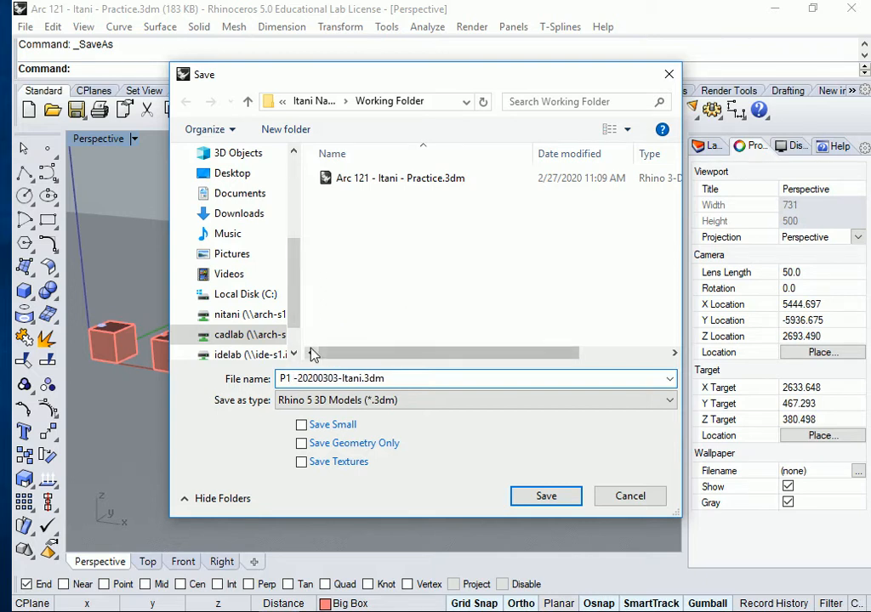
key("Left")
key("BackSpace")
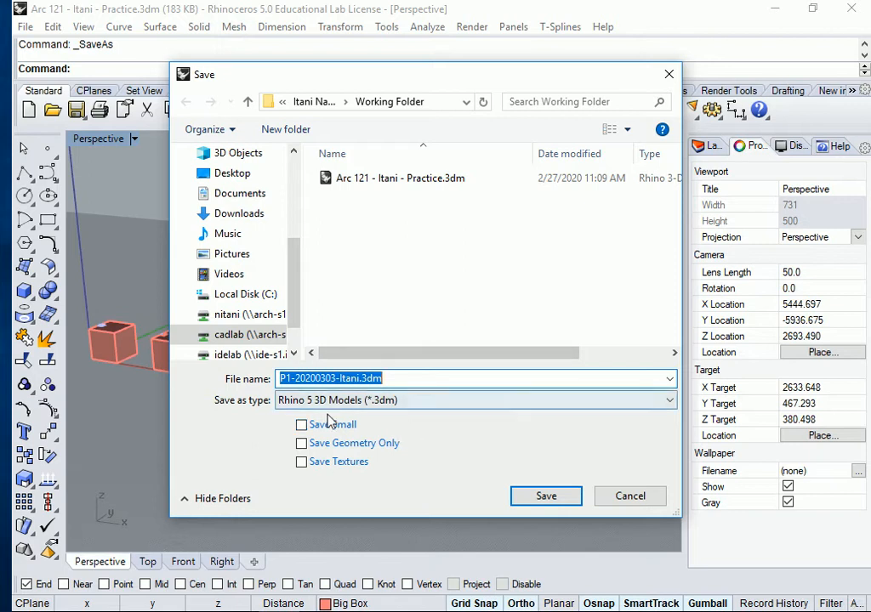
left_click(537, 498)
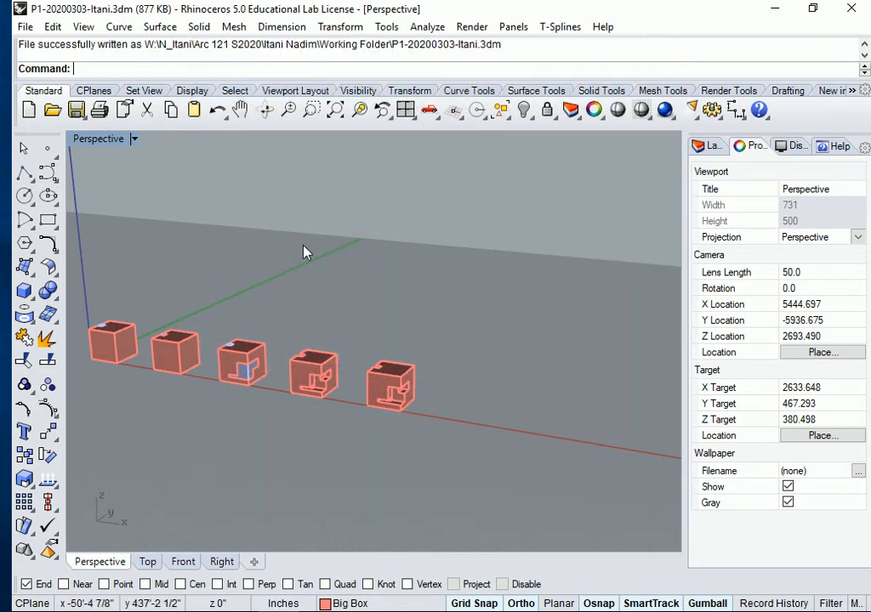
Switch to File Explorer, open Working Folder, and preview the saved P1 model file
left_click_drag(0, 17, 378, 89)
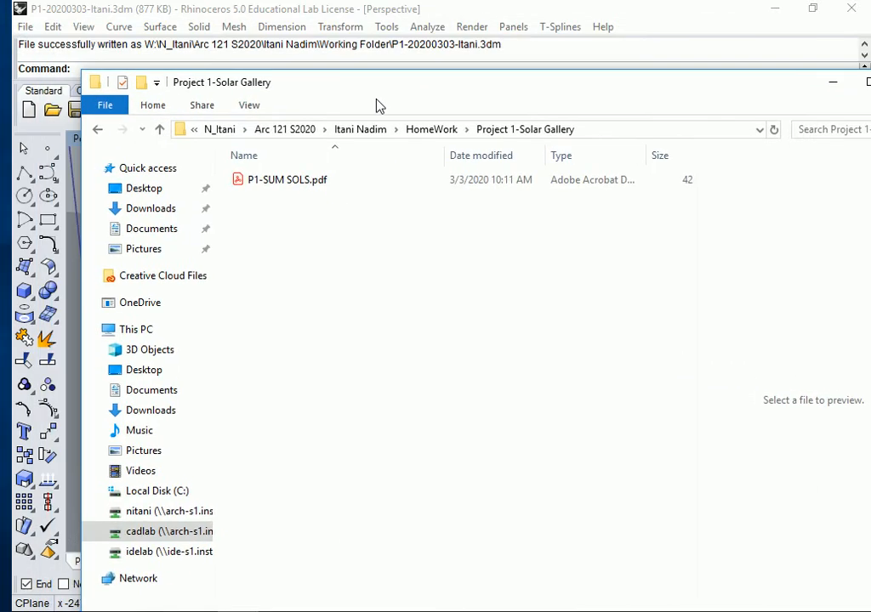
left_click(430, 131)
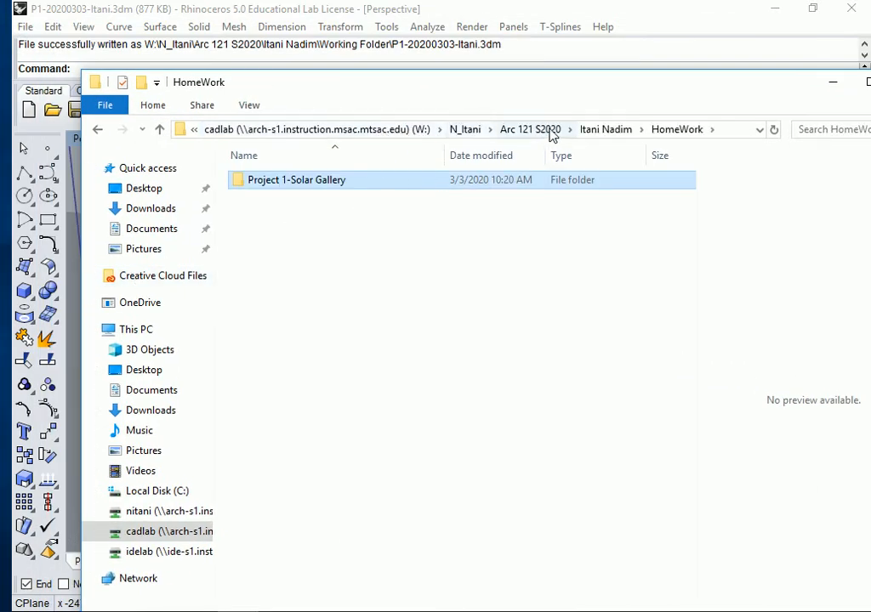
left_click(602, 133)
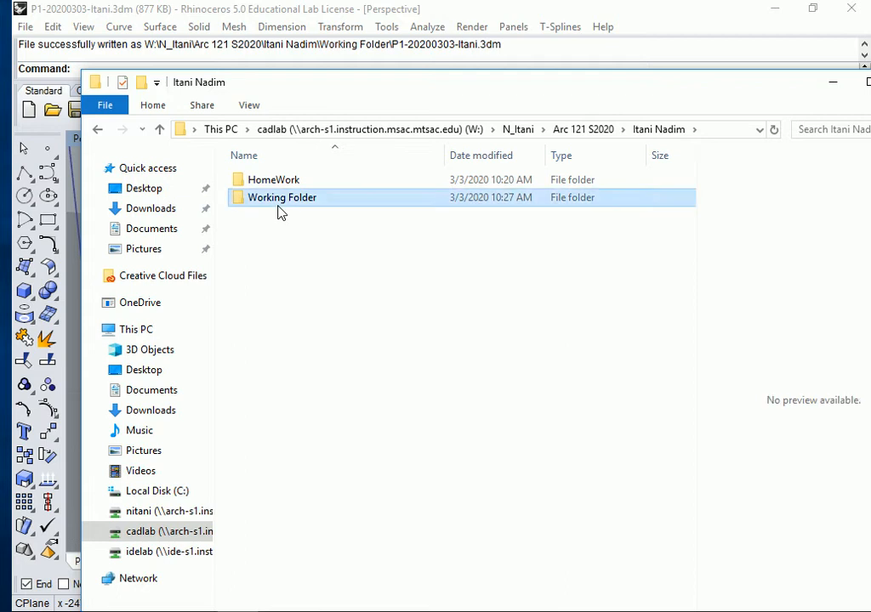
double_click(278, 201)
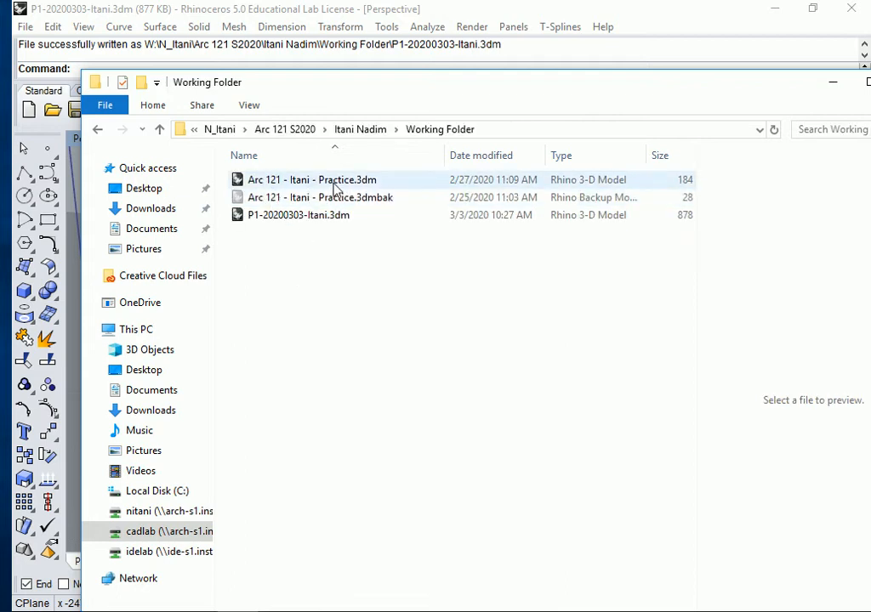
left_click(256, 223)
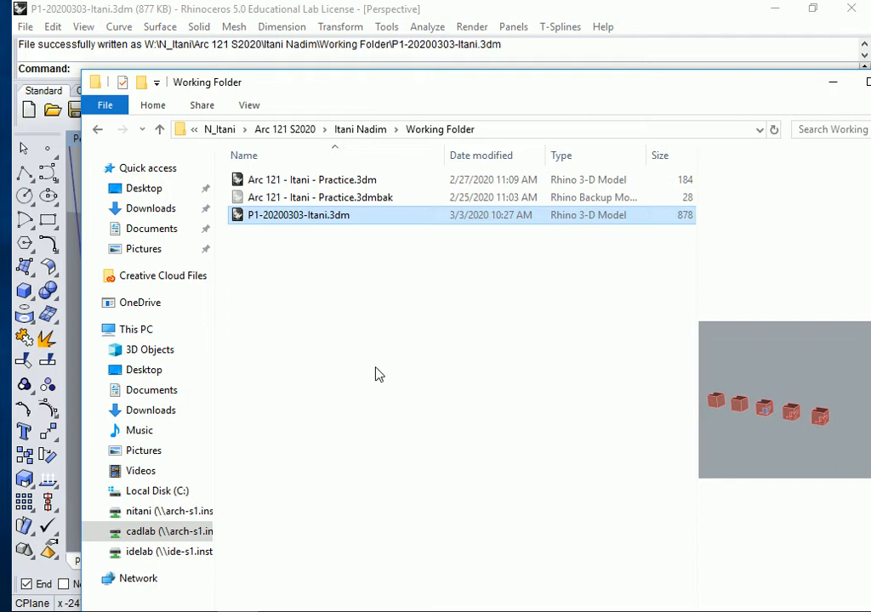
left_click(269, 287)
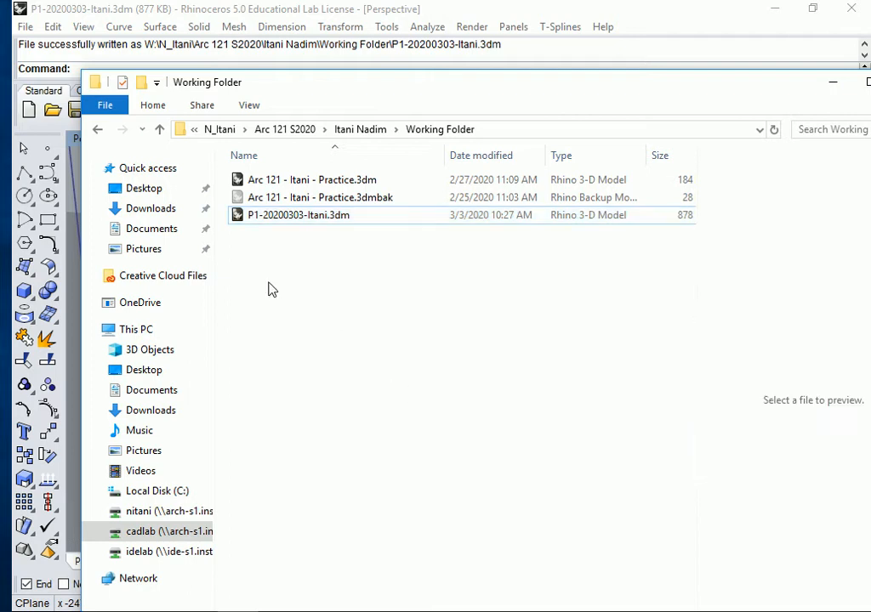
Sort the files in Working Folder by type and return to the P1 model in Rhinoceros
left_click(249, 106)
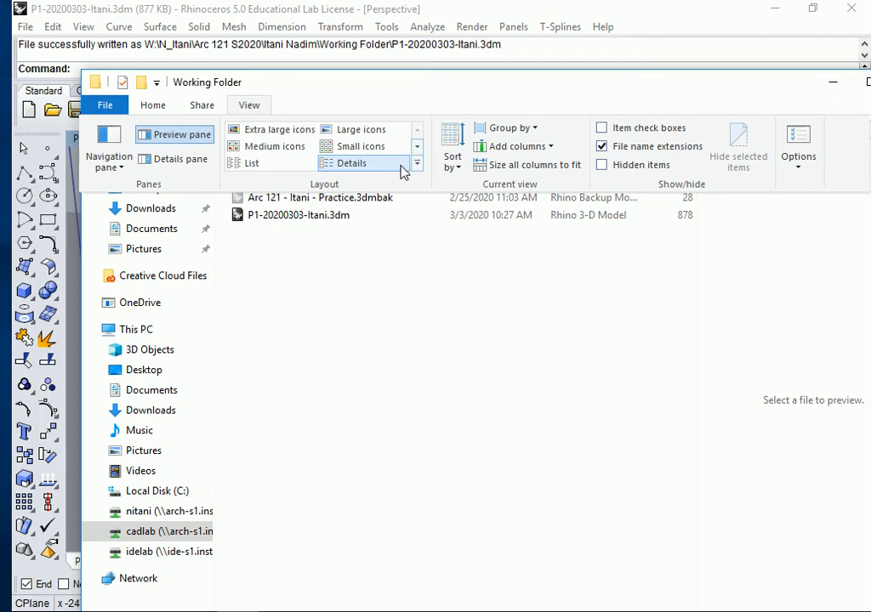
left_click(453, 161)
left_click(476, 227)
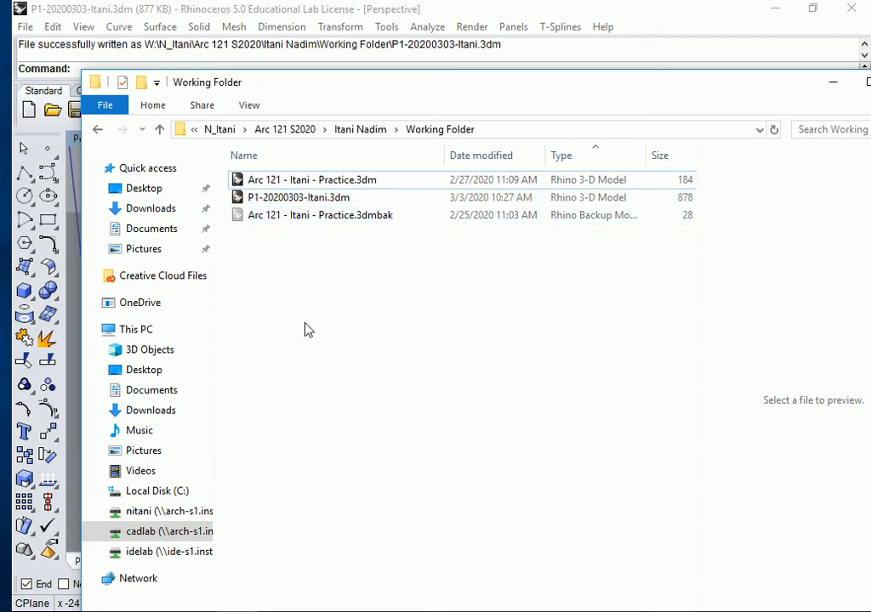
left_click_drag(337, 89, 0, 132)
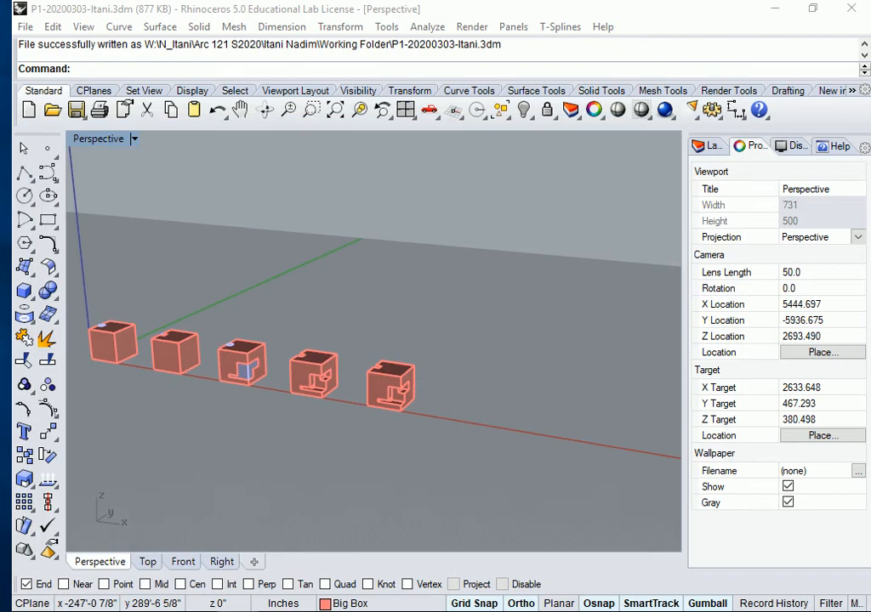
left_click(403, 186)
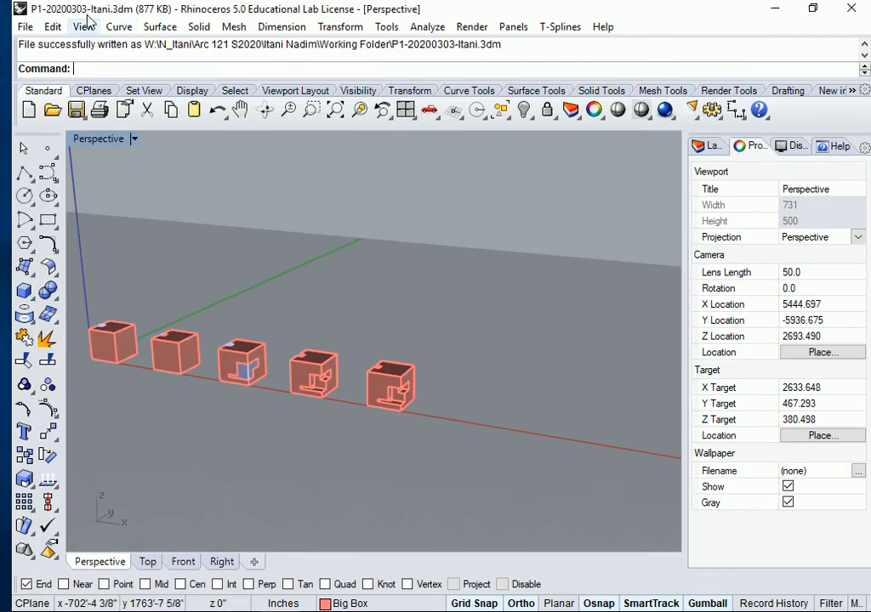
Turn on the Floor layer to examine the floor slab in the fourth box, and turn the layer off again
scroll(377, 410, "up", 5)
right_click_drag(415, 326, 260, 445)
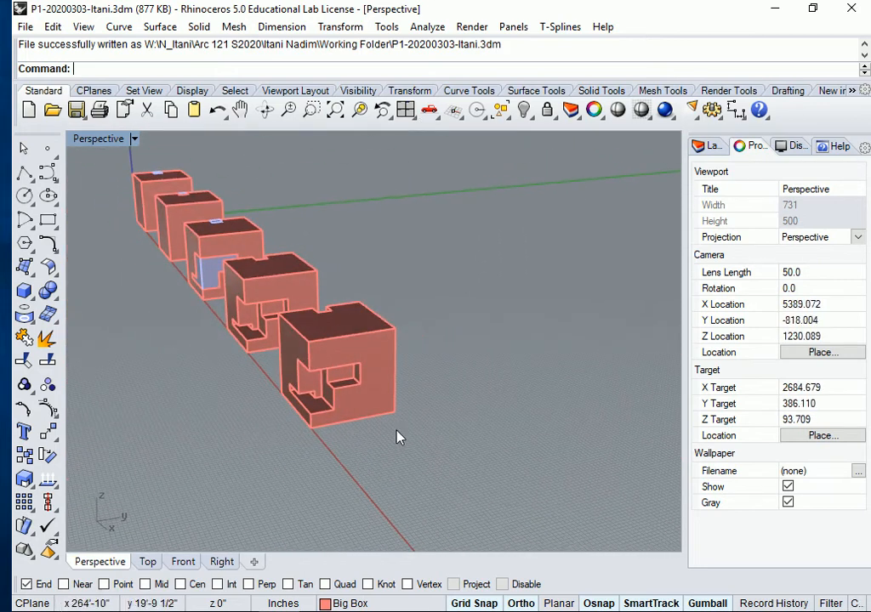
right_click_drag(377, 402, 386, 397)
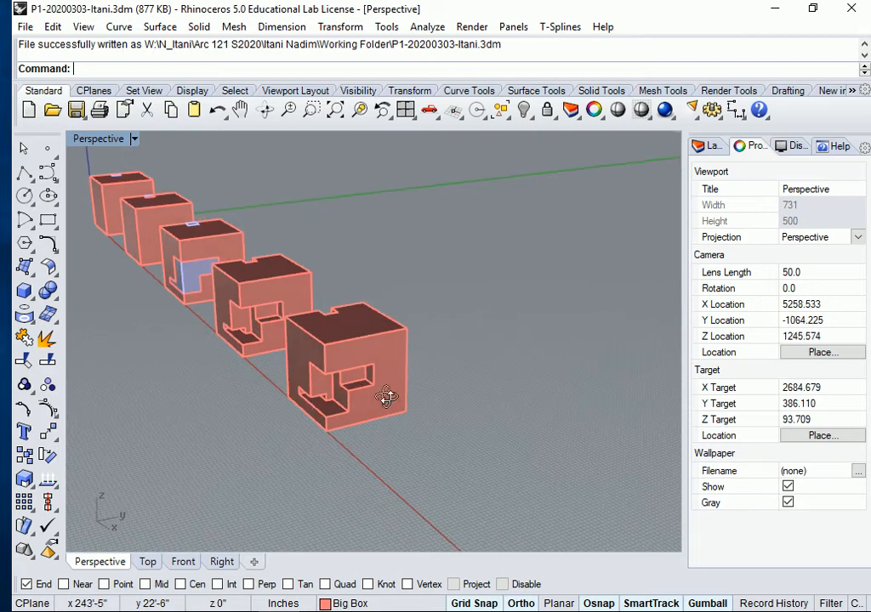
left_click(705, 146)
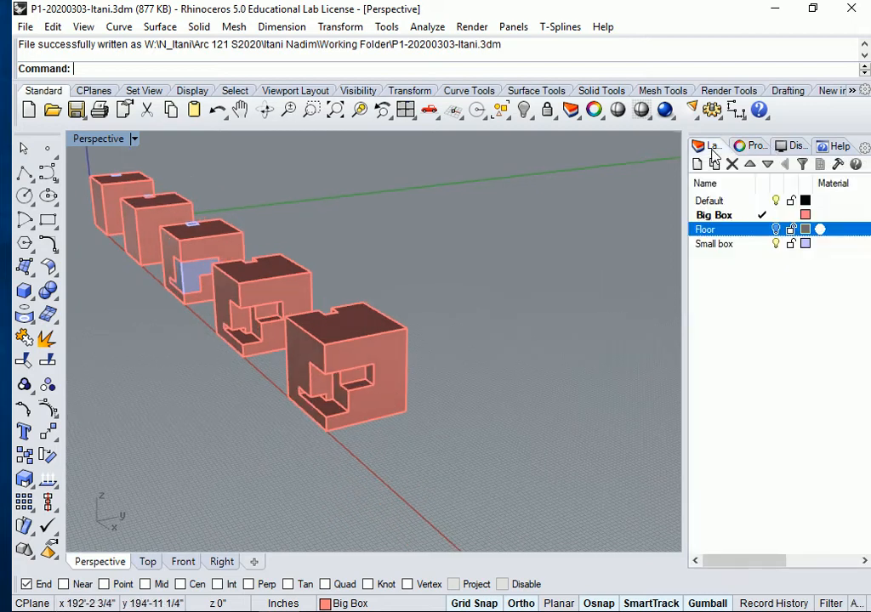
left_click(775, 229)
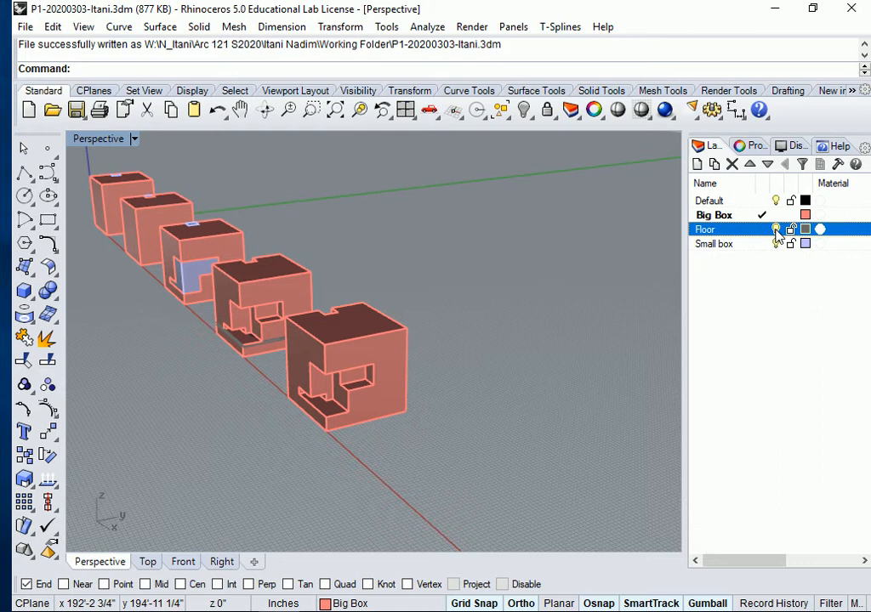
right_click_drag(417, 445, 523, 410)
right_click_drag(511, 373, 509, 387)
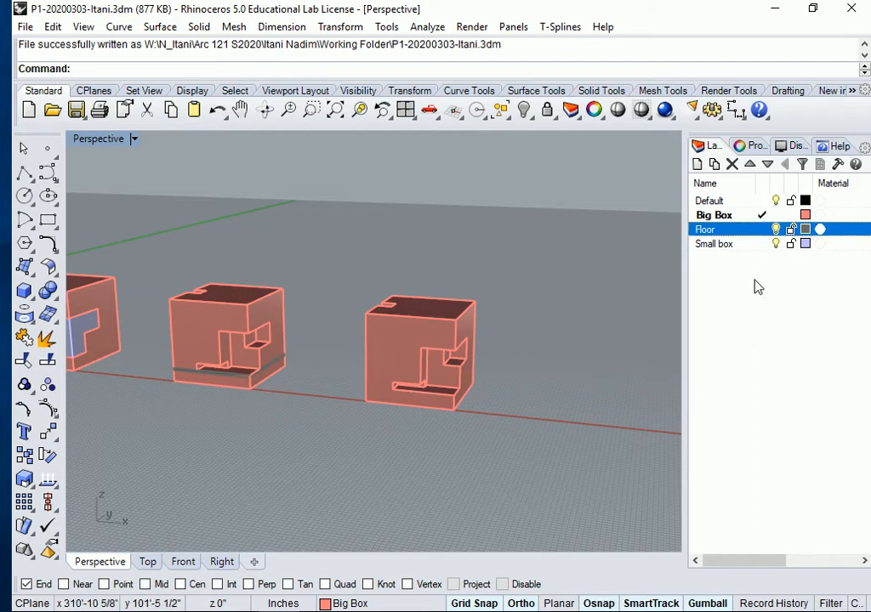
left_click(776, 228)
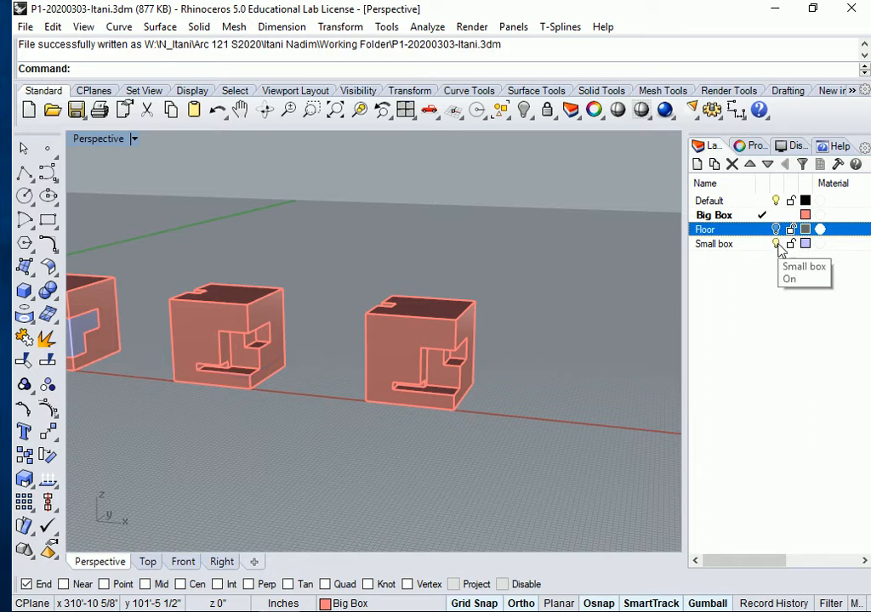
Turn on the Floor layer and copy the fourth box's floor slab to the matching bottom corner of the fifth box
left_click(777, 228)
left_click_drag(293, 335, 326, 336)
key("Escape")
type("Copy")
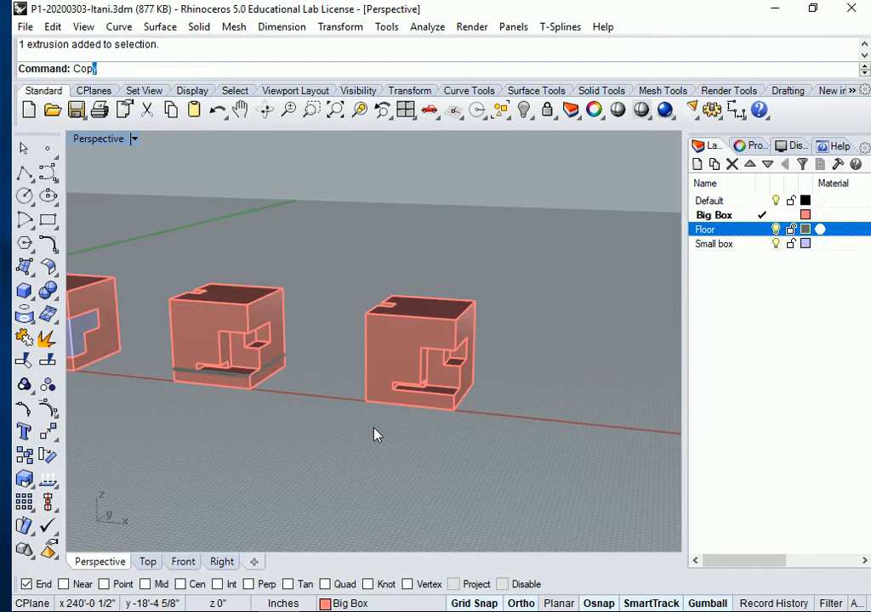
key("Return")
left_click_drag(148, 432, 322, 334)
key("Return")
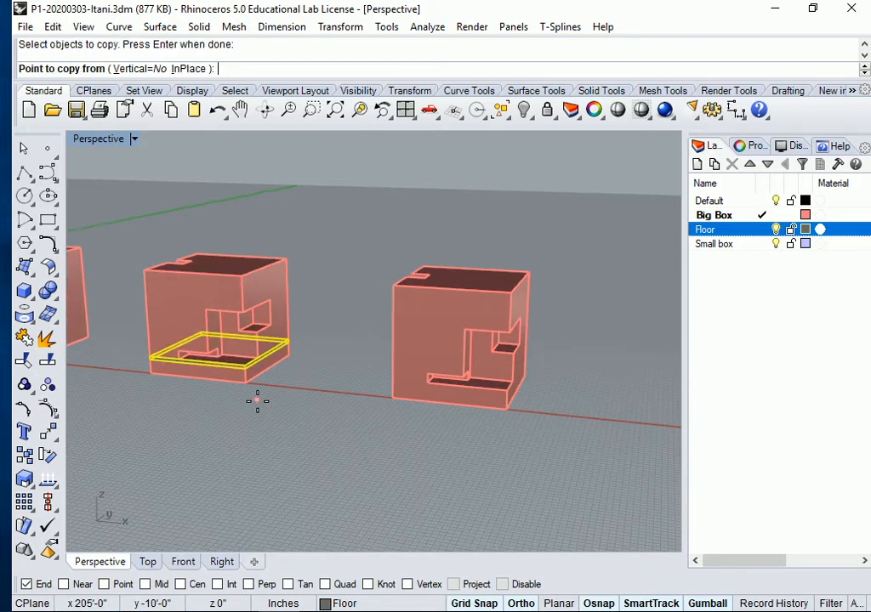
left_click(246, 385)
scroll(247, 385, "up", 2)
left_click(508, 407)
key("Return")
scroll(460, 460, "up", 5)
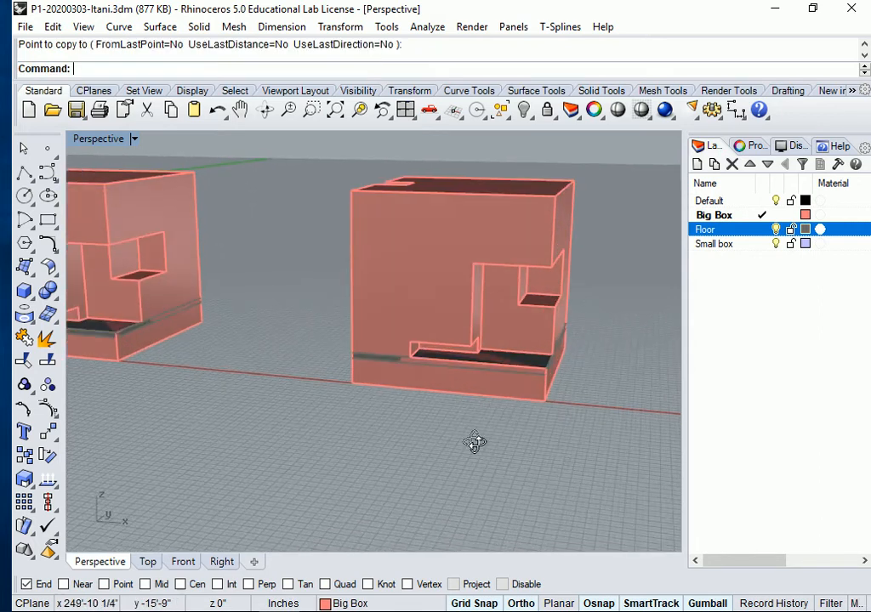
right_click_drag(452, 459, 415, 474, "shift")
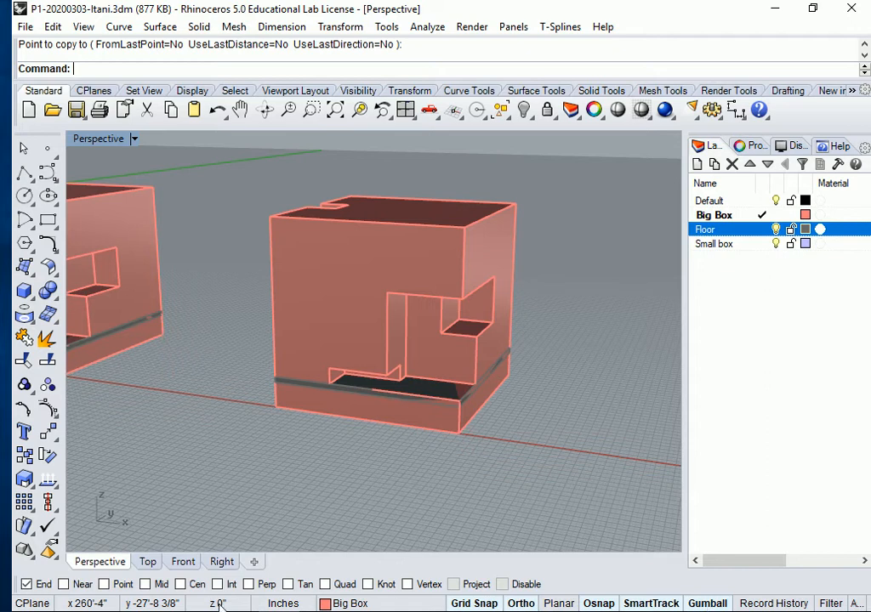
Toggle the Gumball off and on, and select the fifth carved box to examine its gumball handles
left_click(713, 603)
left_click(710, 604)
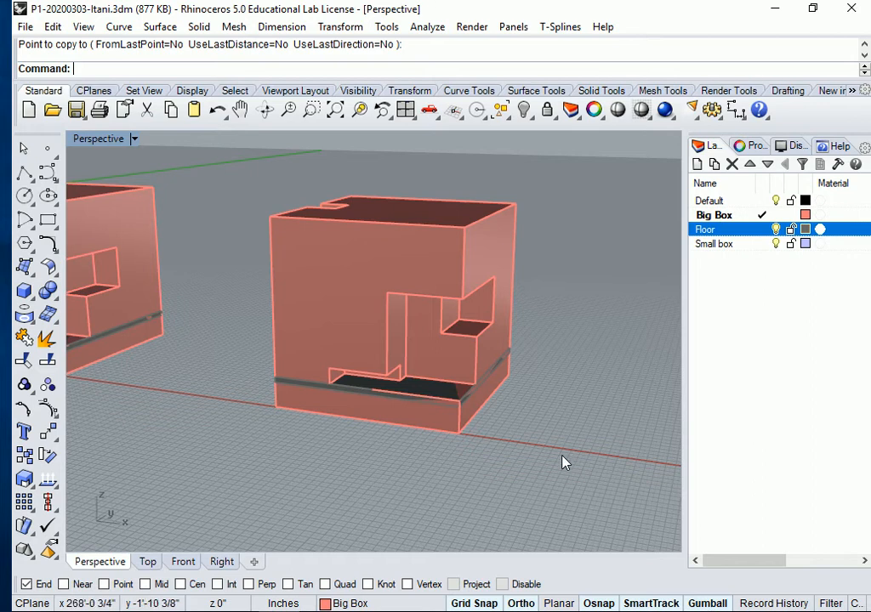
left_click(271, 234)
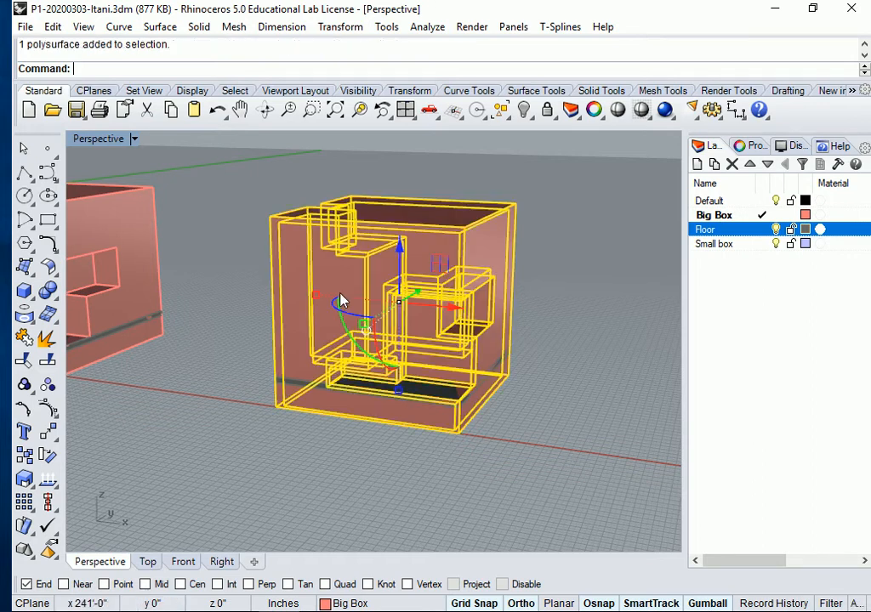
right_click_drag(293, 278, 486, 451)
scroll(392, 300, "down", 5)
right_click_drag(332, 409, 336, 420)
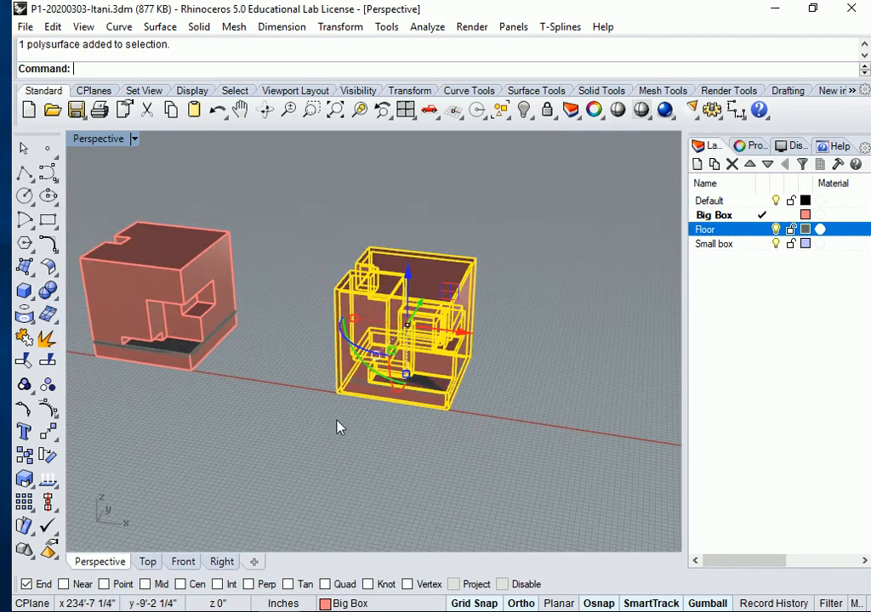
Create a four-sided surface from corner points on the ground plane behind and beyond the fifth box
scroll(333, 415, "down", 7)
left_click(47, 315)
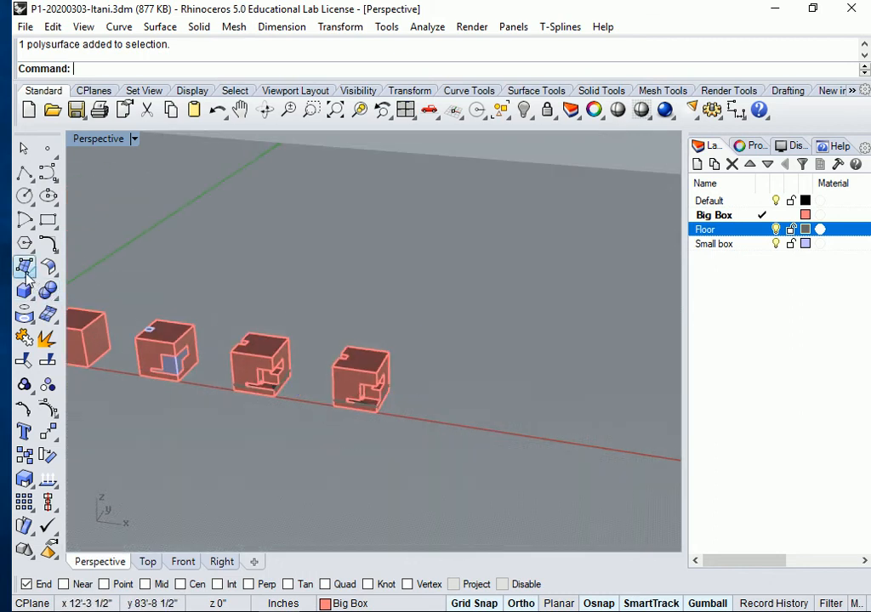
left_click(394, 321)
left_click(417, 286)
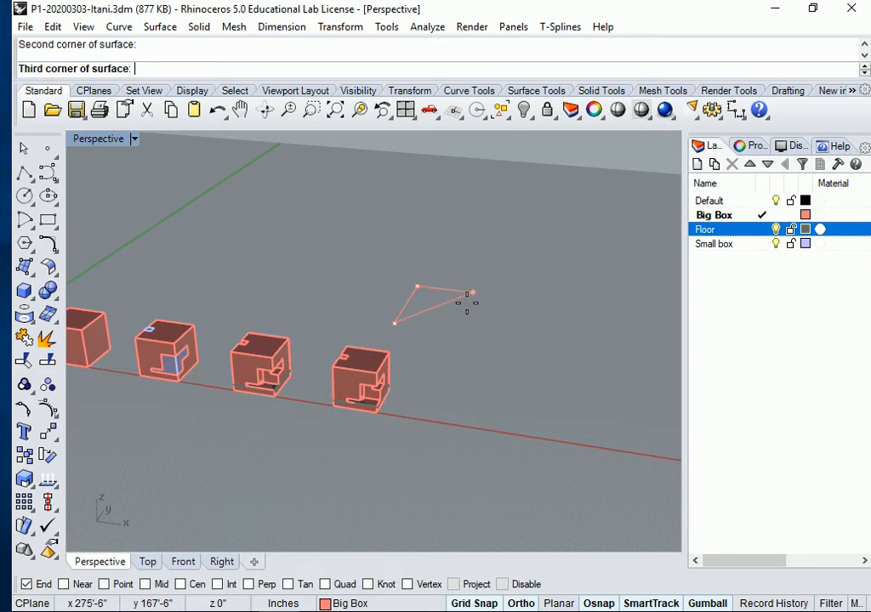
left_click(520, 298)
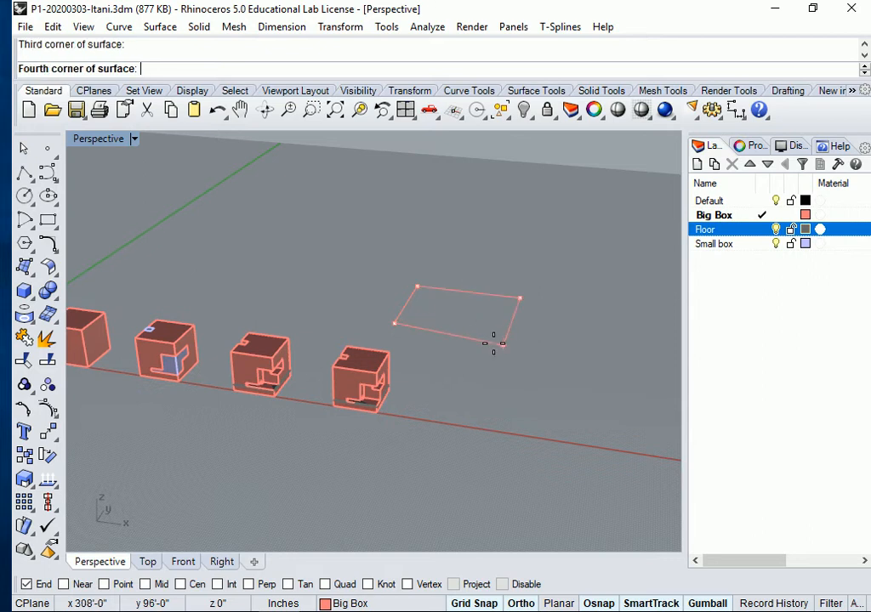
left_click(507, 345)
Assign the new four-sided surface to the Default layer
scroll(470, 344, "up", 3)
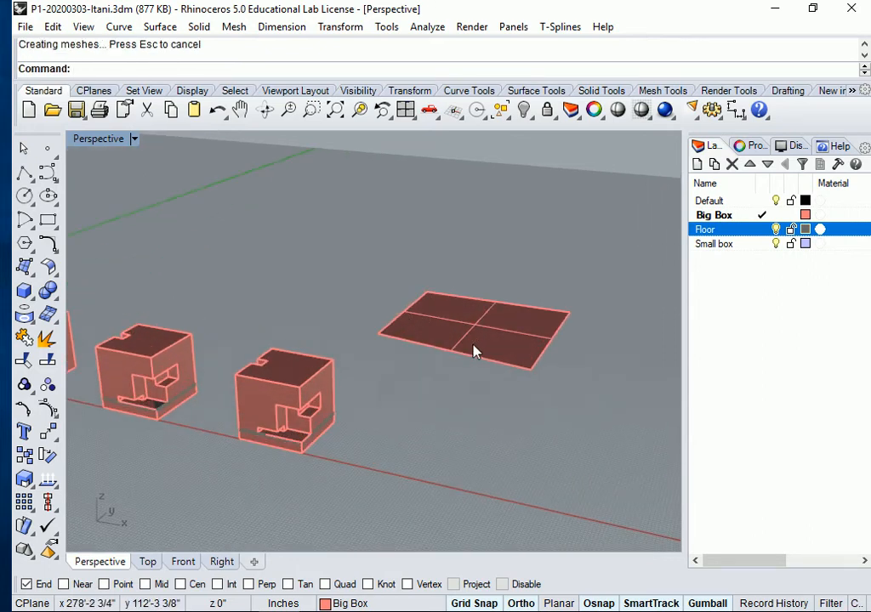
left_click(473, 348)
left_click(414, 607)
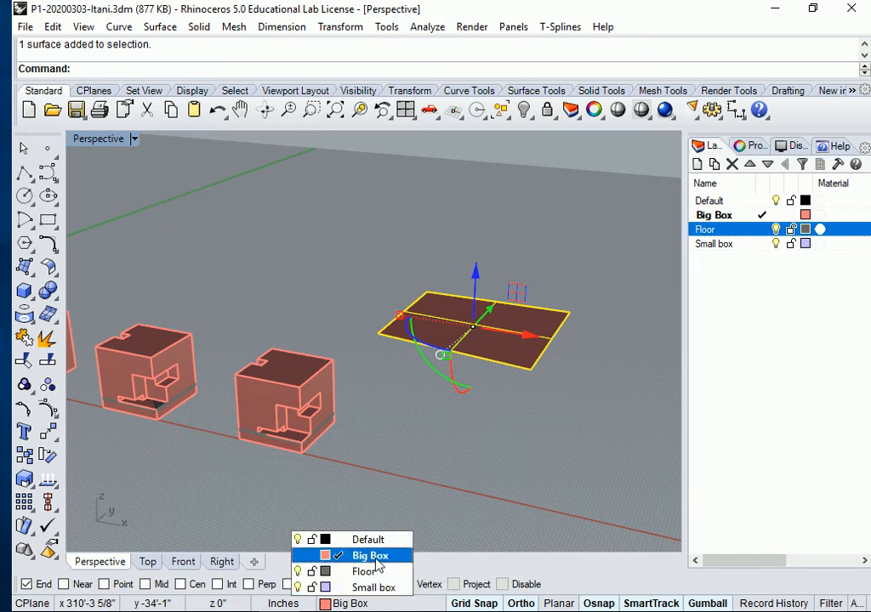
left_click(375, 545)
scroll(498, 416, "up", 1)
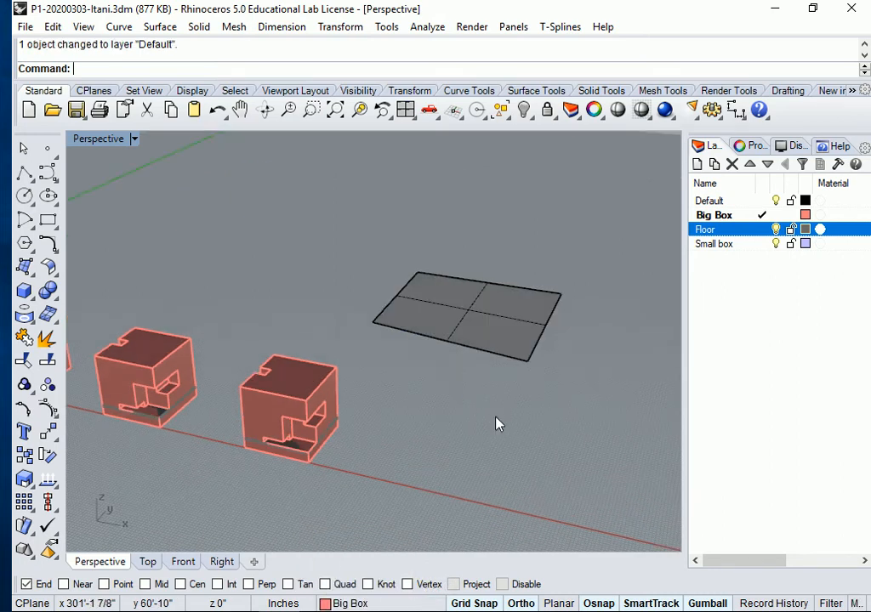
Reposition the black surface freely with its gumball, farther back from the row of boxes
left_click(455, 320)
right_click_drag(482, 410, 516, 323)
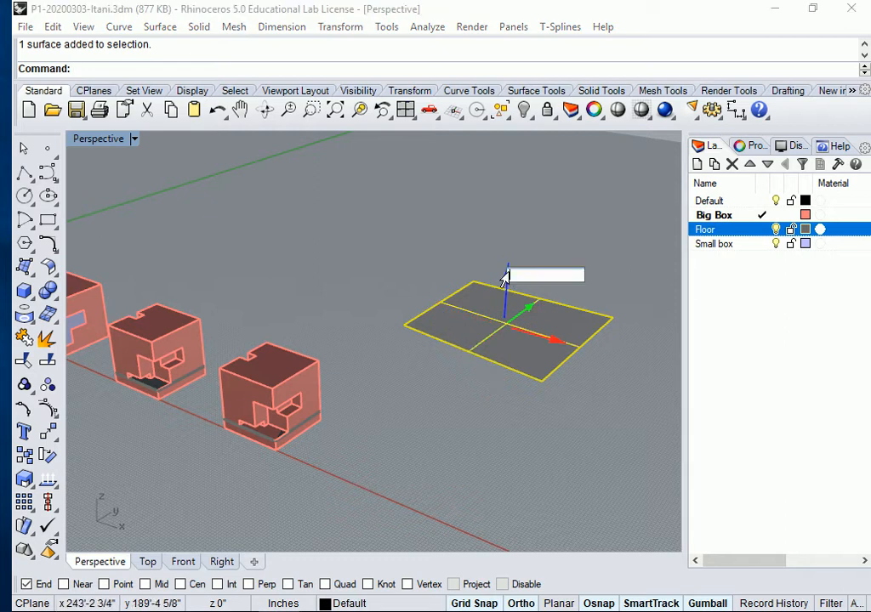
left_click(489, 206)
left_click(500, 327)
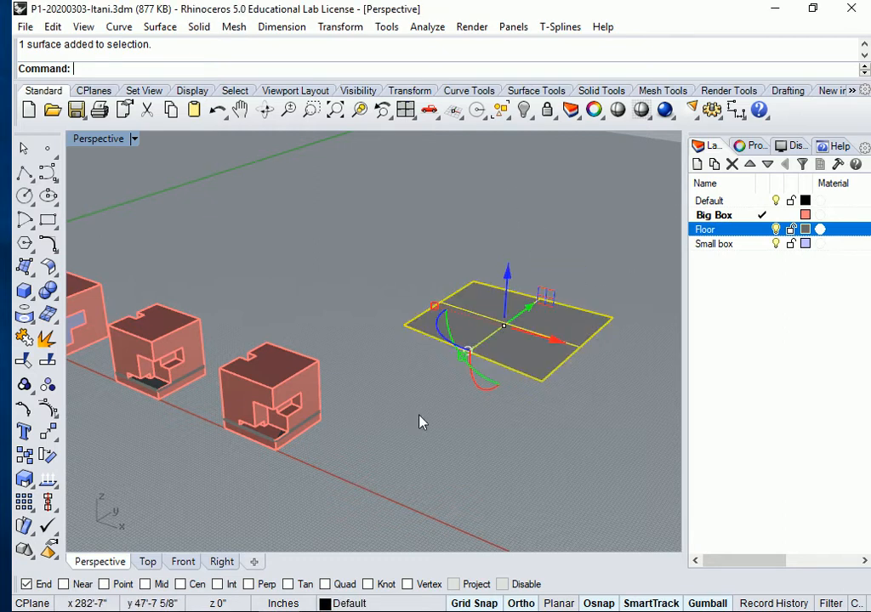
right_click_drag(420, 418, 448, 412)
left_click_drag(500, 317, 461, 241)
left_click(433, 331)
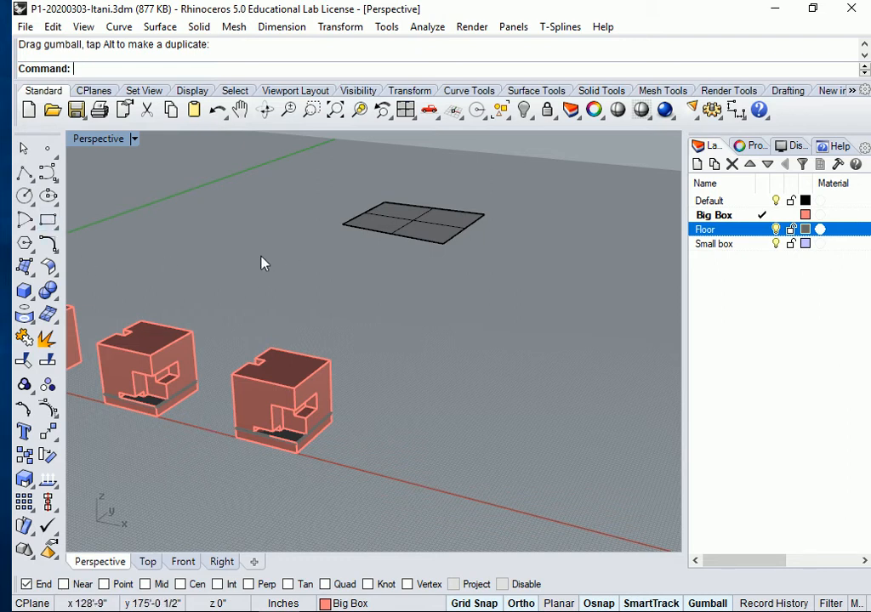
Select the black surface and compare its gumball directions with the model's X, Y and Z axes from several angles
mouse_move(406, 287)
right_mouse_down()
mouse_move(414, 311)
mouse_move(395, 274)
right_mouse_up()
left_click(443, 262)
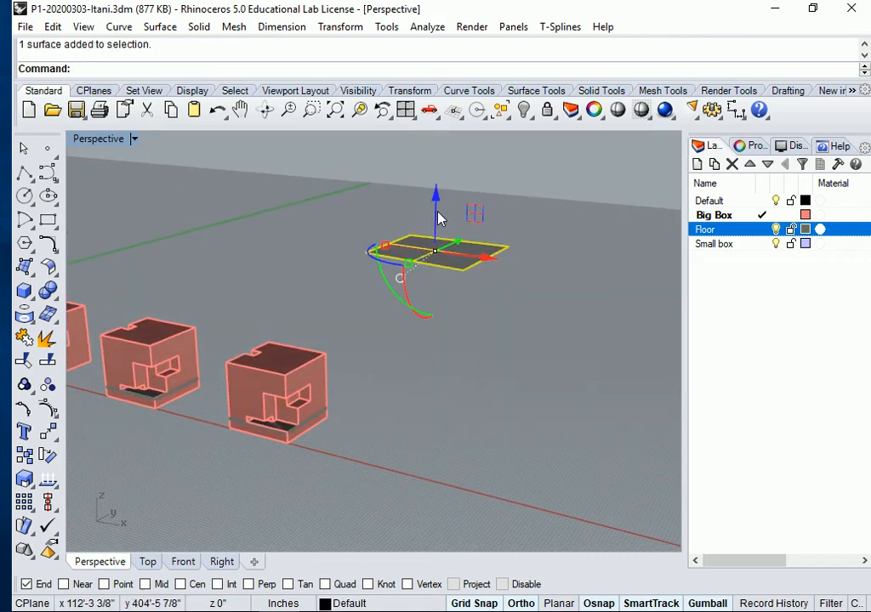
right_click_drag(437, 206, 369, 344)
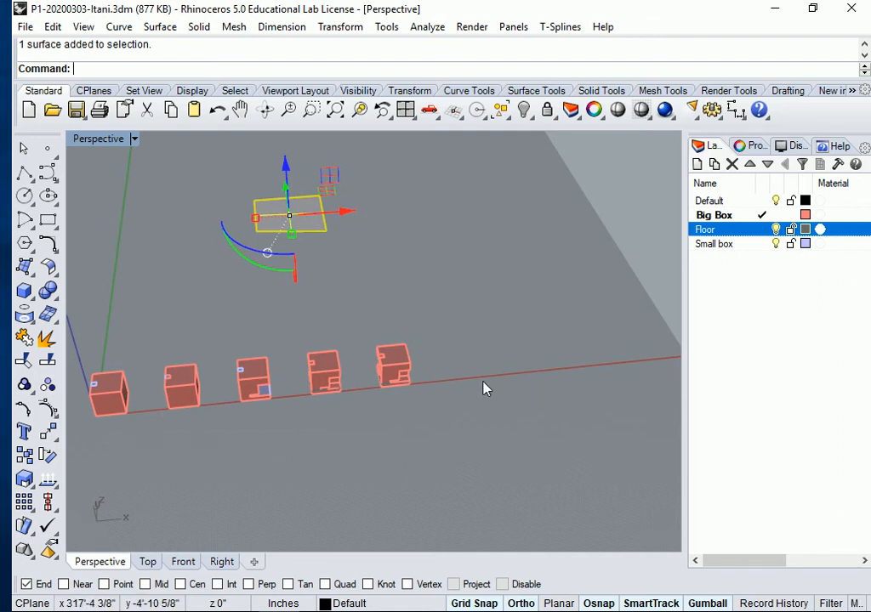
right_click_drag(197, 325, 363, 327)
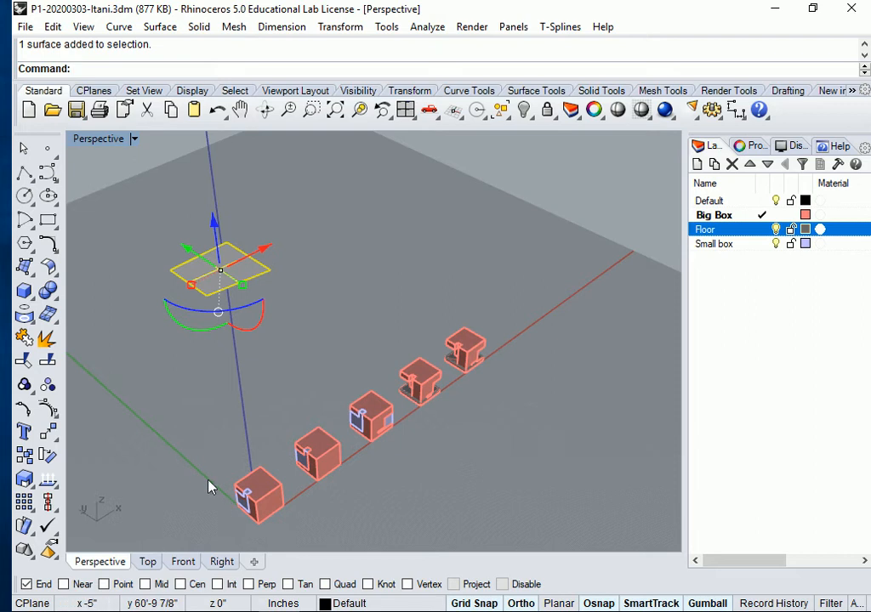
right_click_drag(266, 455, 379, 183)
left_click(330, 184)
left_click(291, 312)
right_click_drag(291, 312, 222, 320)
left_click(330, 234)
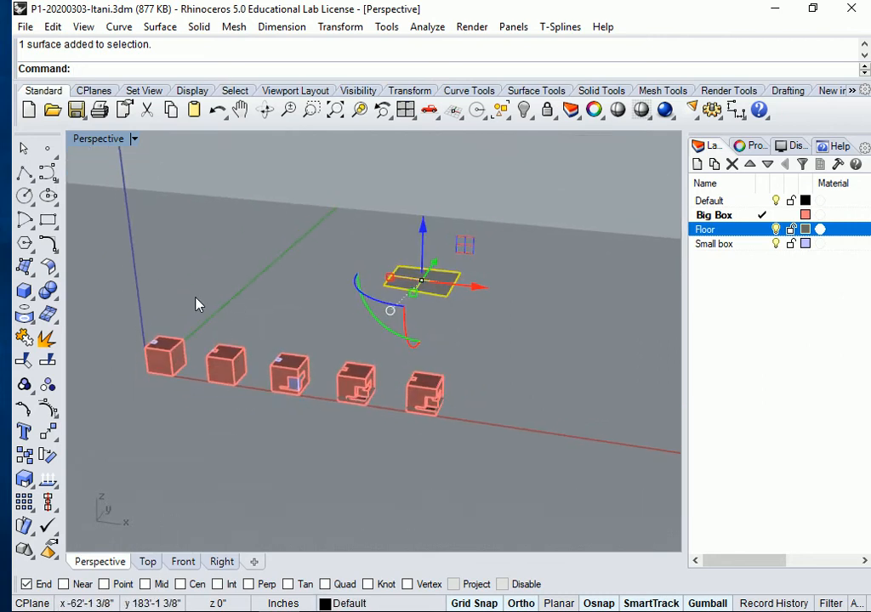
right_click_drag(213, 255, 362, 317)
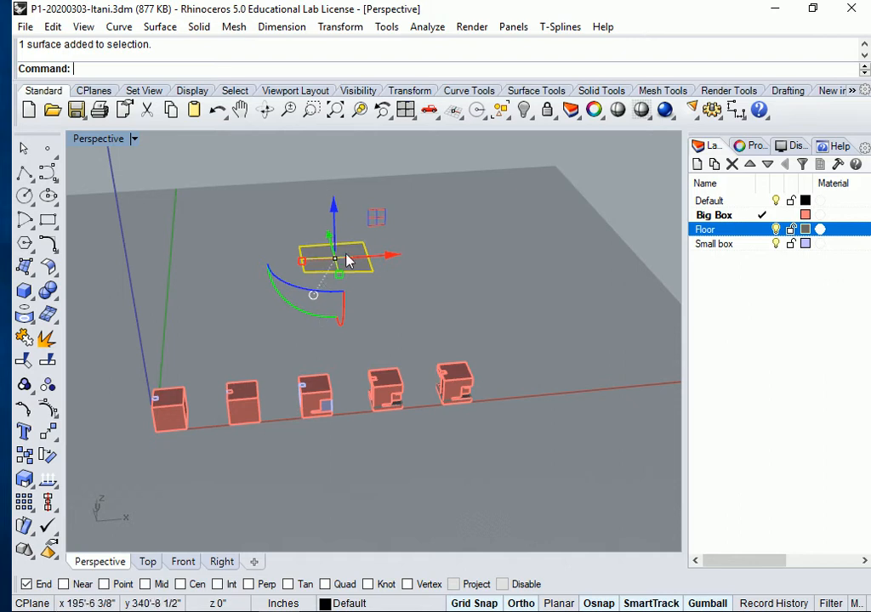
Move the black surface along X and Y with the gumball to a spot beyond the fifth box in the row
right_click_drag(282, 286, 409, 349)
left_click_drag(406, 309, 562, 311)
left_click_drag(496, 287, 517, 386)
left_click_drag(597, 416, 555, 414)
left_click(406, 333)
right_click_drag(407, 334, 314, 275)
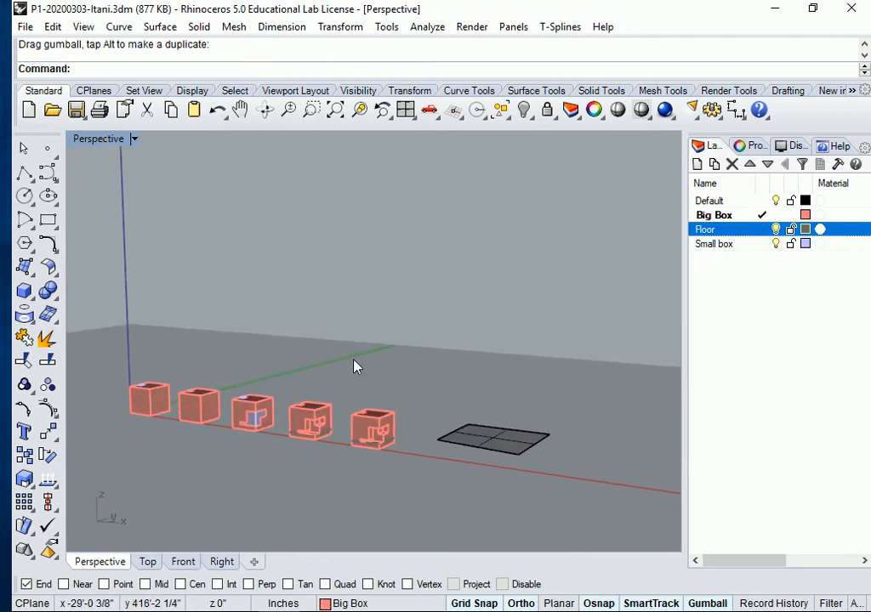
Raise the black surface slightly along Z with two small freehand gumball moves
scroll(432, 450, "up", 4)
right_click_drag(460, 315, 357, 319, "shift")
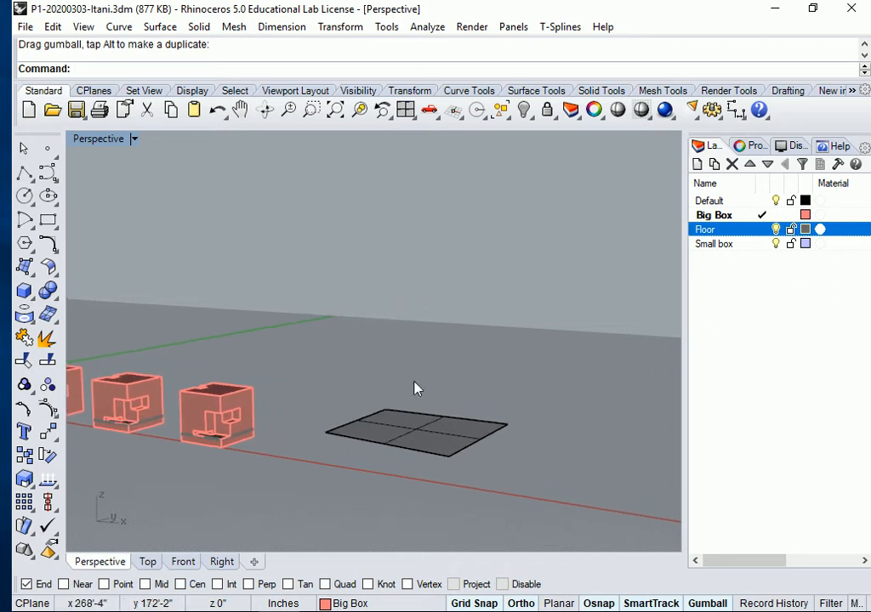
left_click(431, 437)
right_click_drag(361, 383, 451, 358)
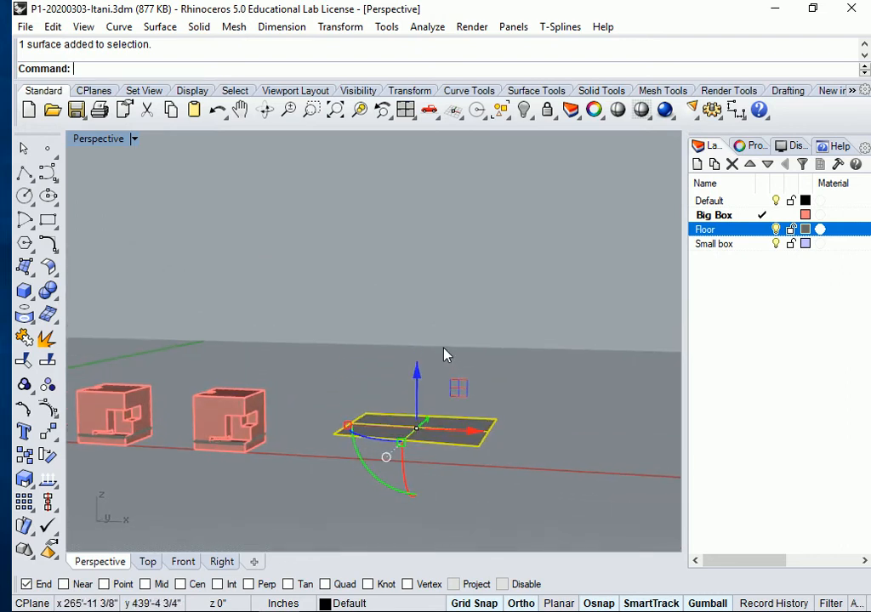
mouse_move(420, 381)
left_mouse_down()
mouse_move(420, 358)
mouse_move(421, 373)
left_mouse_up()
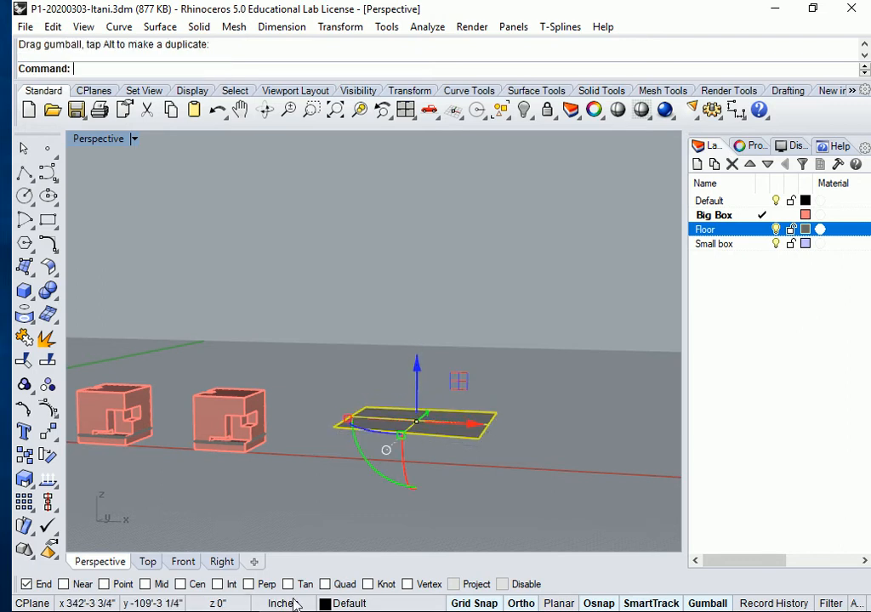
left_click_drag(416, 367, 420, 361)
left_click(472, 306)
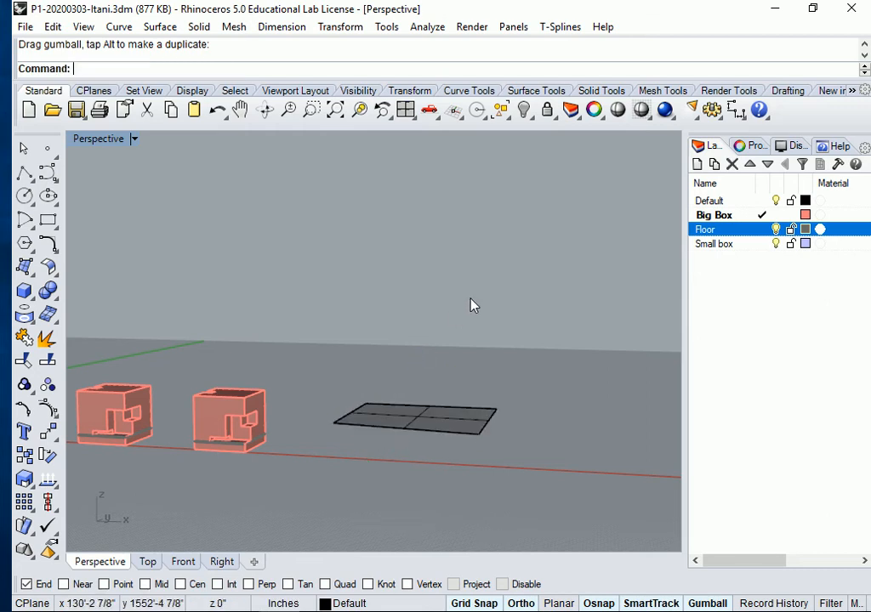
Move the black surface up exactly 5 feet along Z using the gumball's numeric entry
left_click(416, 428)
left_click(416, 364)
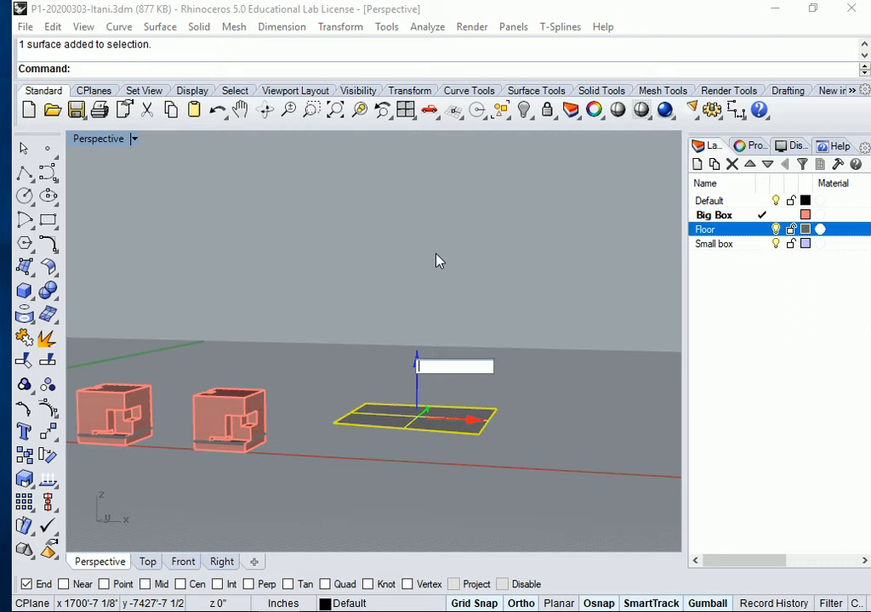
type("5")
key("Return")
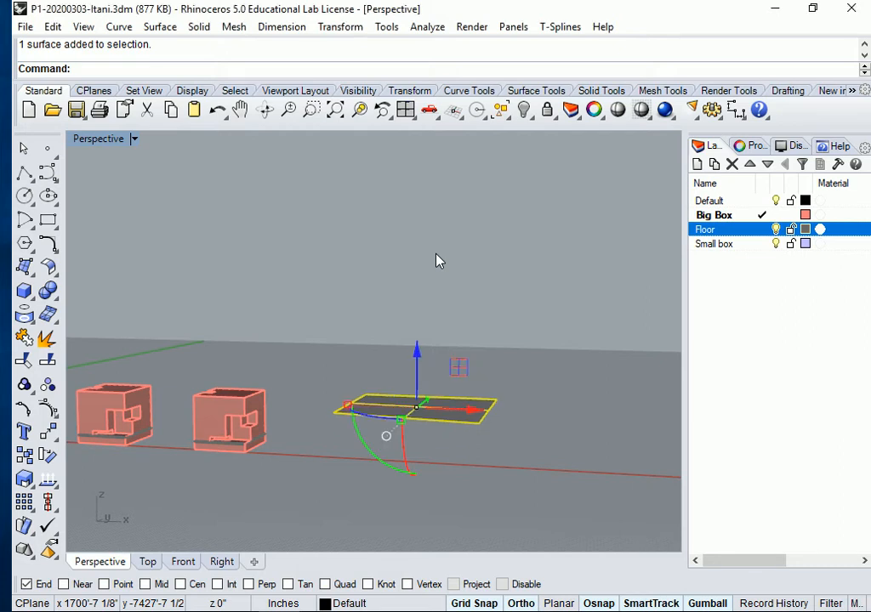
key("Escape")
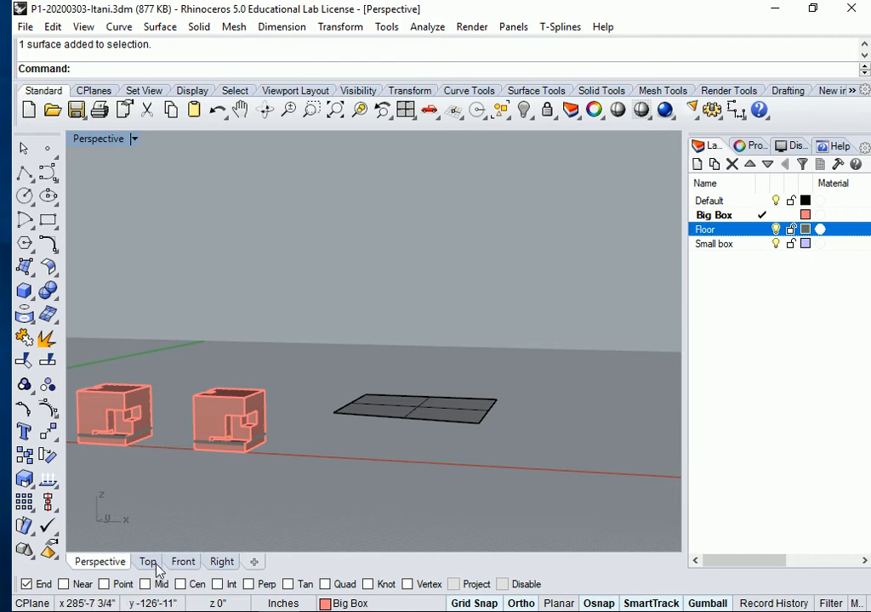
In the Front view, move the black surface down 6 feet along Z by entering a negative gumball distance
left_click(182, 562)
scroll(352, 460, "down", 6)
right_click_drag(517, 480, 348, 491)
scroll(521, 476, "up", 6)
right_click_drag(493, 445, 326, 491)
scroll(333, 455, "up", 5)
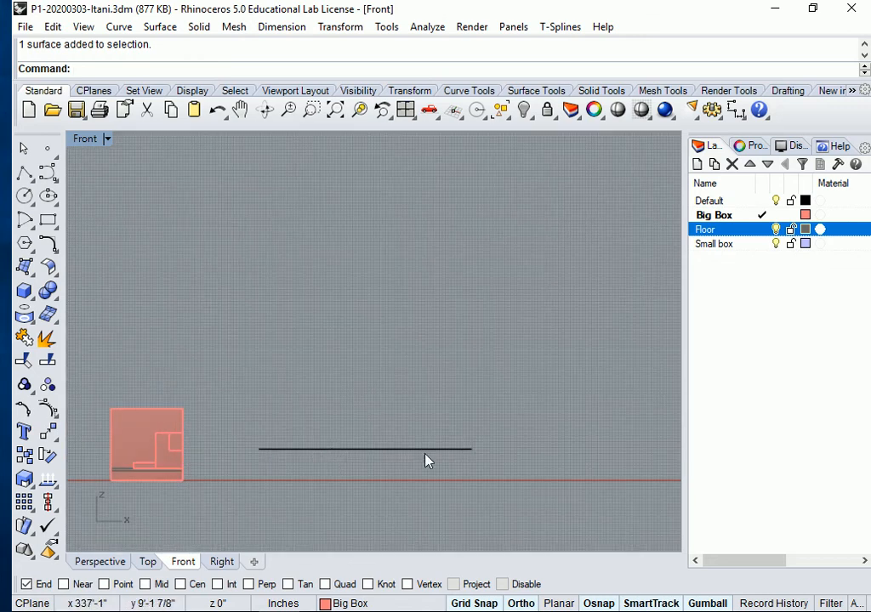
left_click(387, 451)
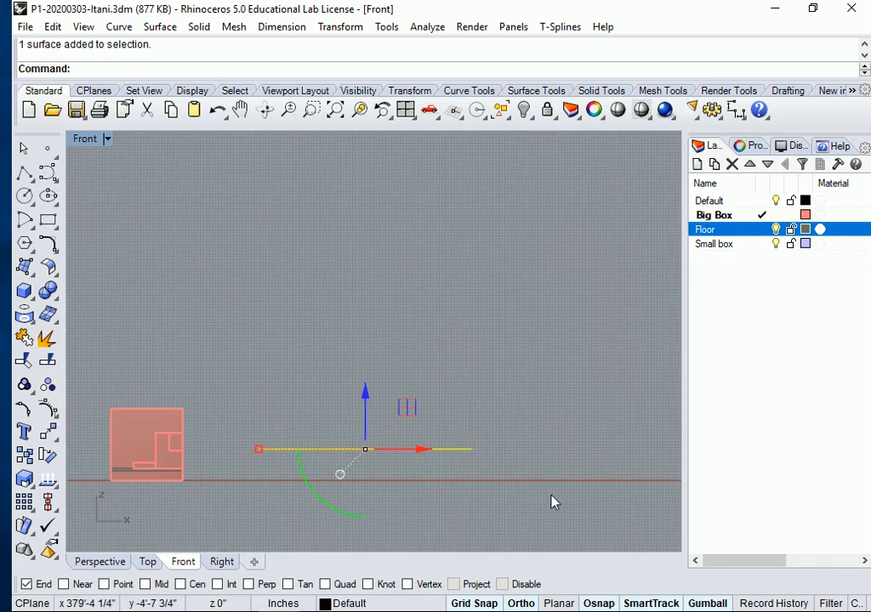
left_click(366, 395)
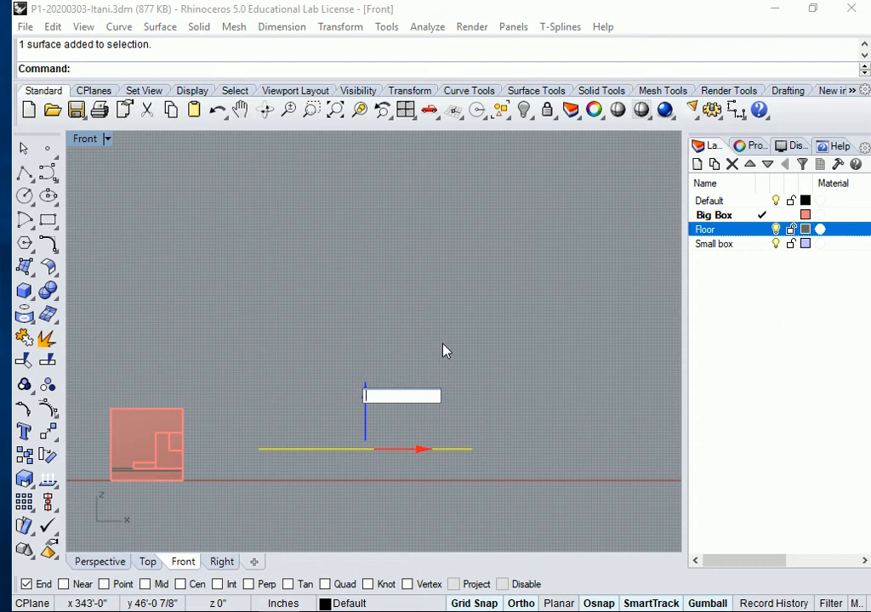
type("-6")
key("Return")
key("Escape")
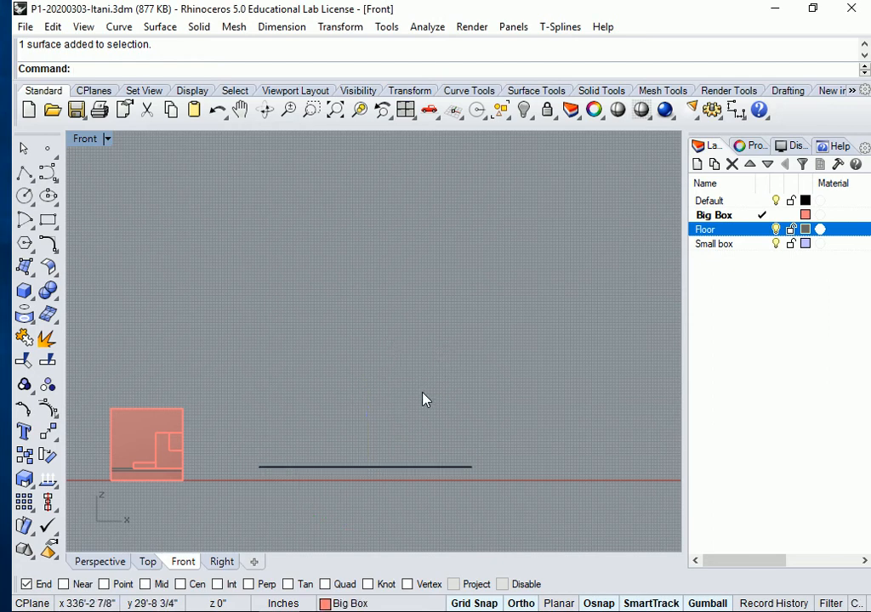
Move the surface freehand along positive X, farther away from the fifth box
left_click(407, 468)
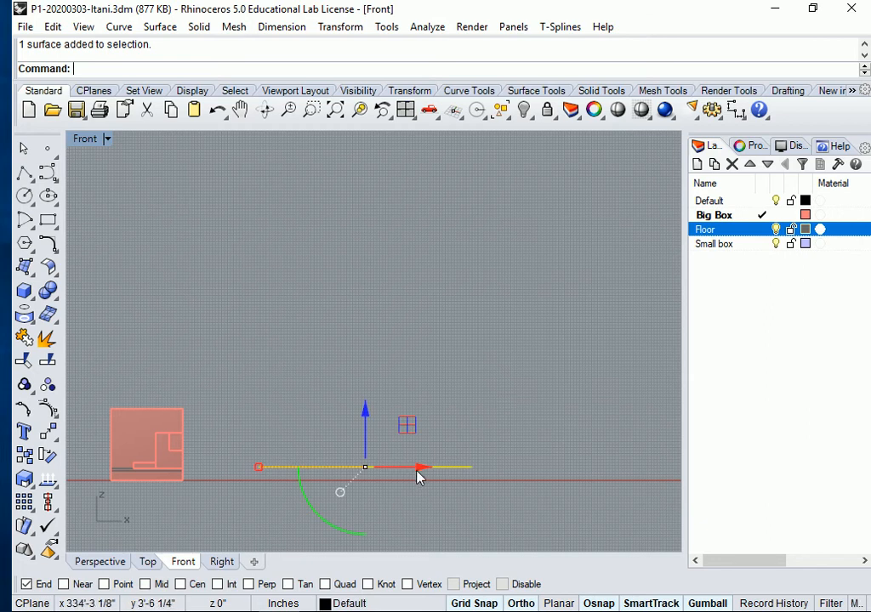
left_click_drag(422, 474, 560, 400)
left_click(552, 487)
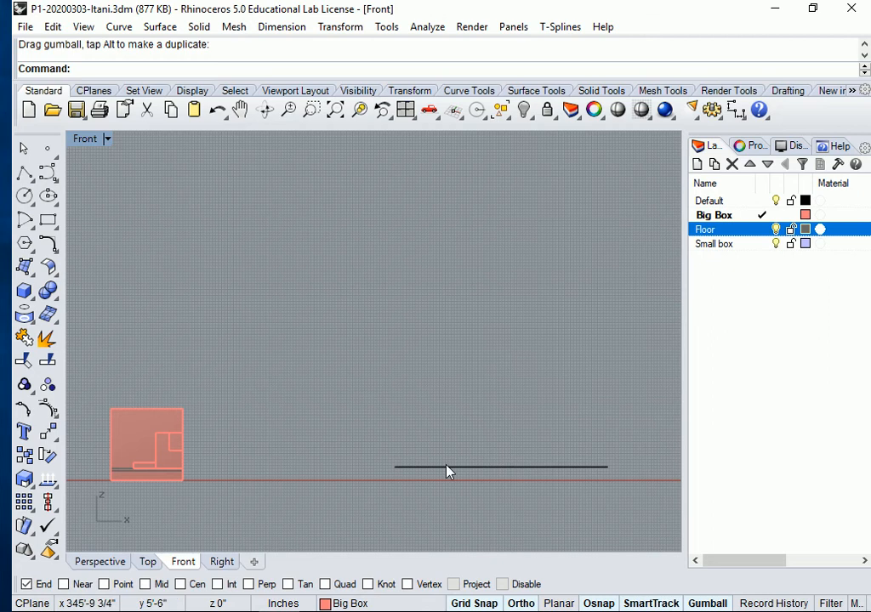
Move the black surface along negative X by entering a gumball distance of -5'6"
left_click(557, 468)
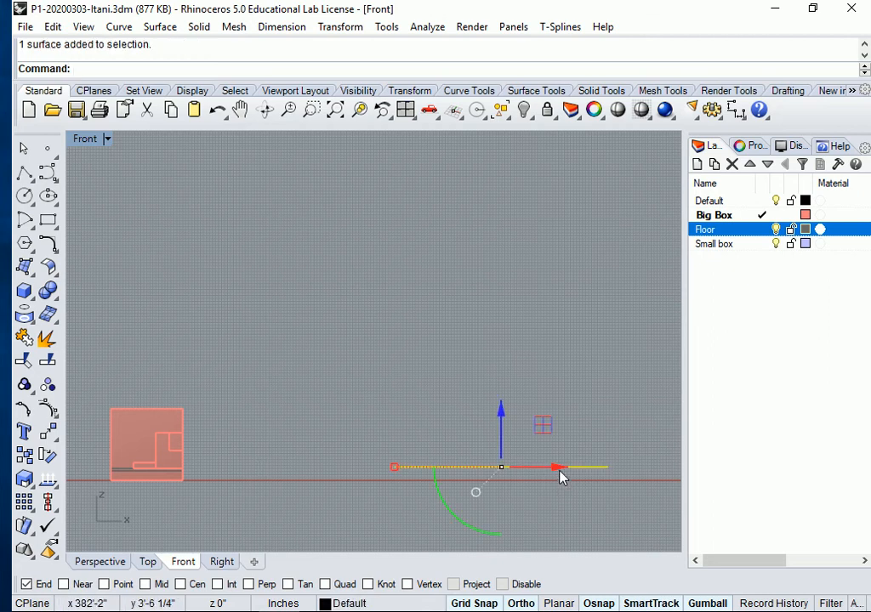
left_click(558, 470)
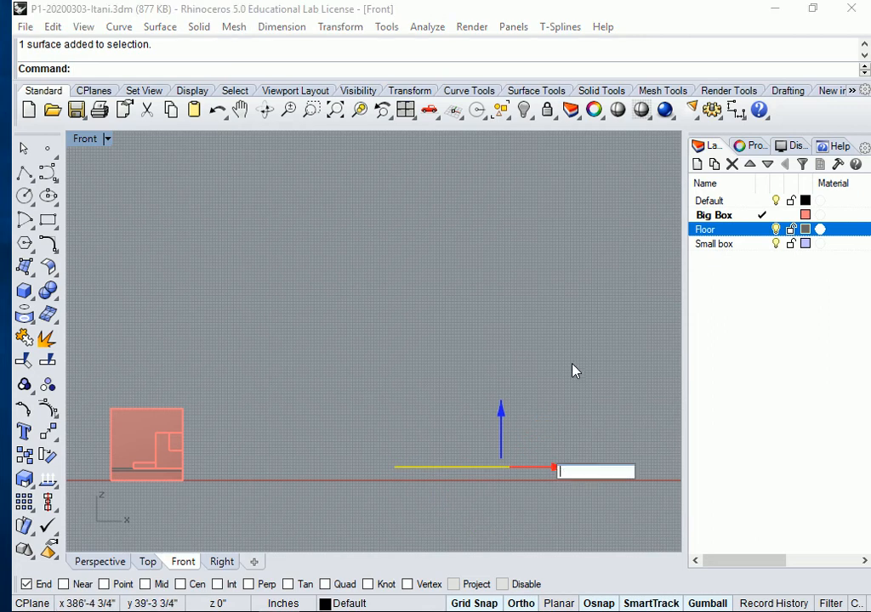
type("-5")
type("6")
key("Return")
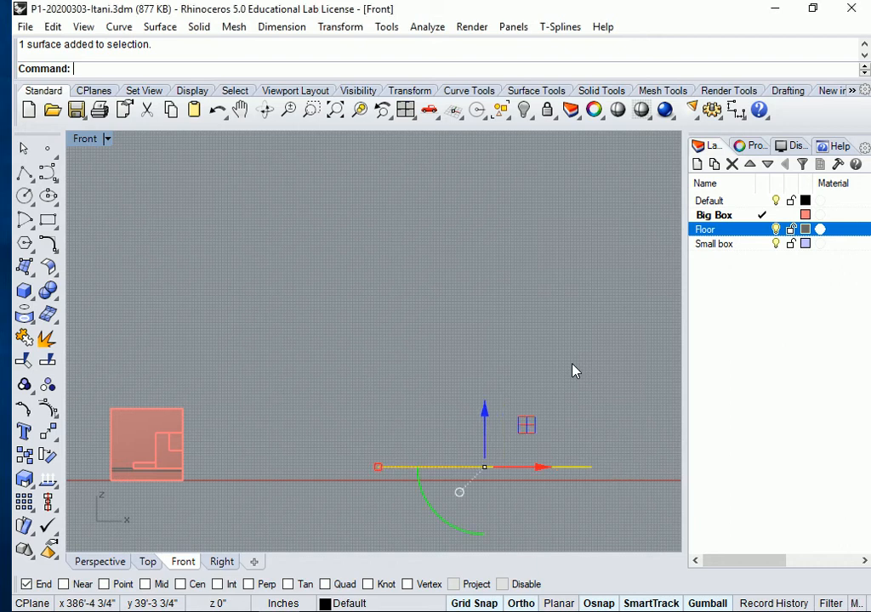
left_click(554, 341)
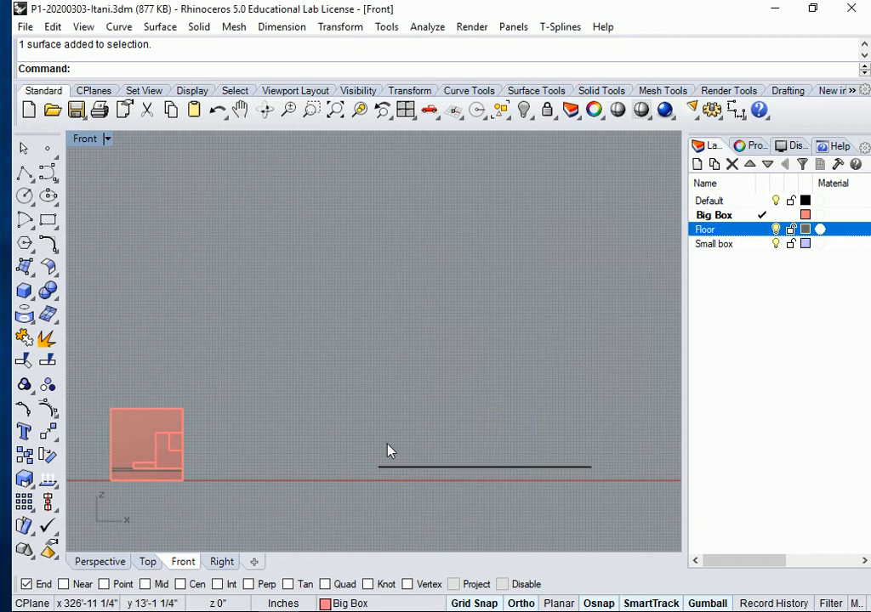
In the Perspective view, move the black surface freehand along negative X with the gumball and duplicate it toward the fifth box
scroll(401, 373, "down", 3)
right_click_drag(401, 374, 401, 397)
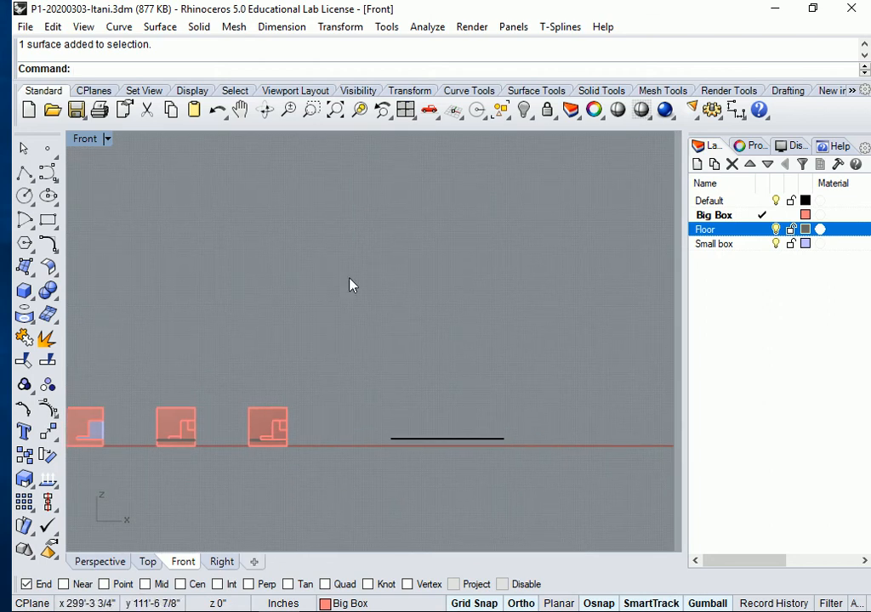
left_click(104, 562)
right_click_drag(423, 427, 330, 396)
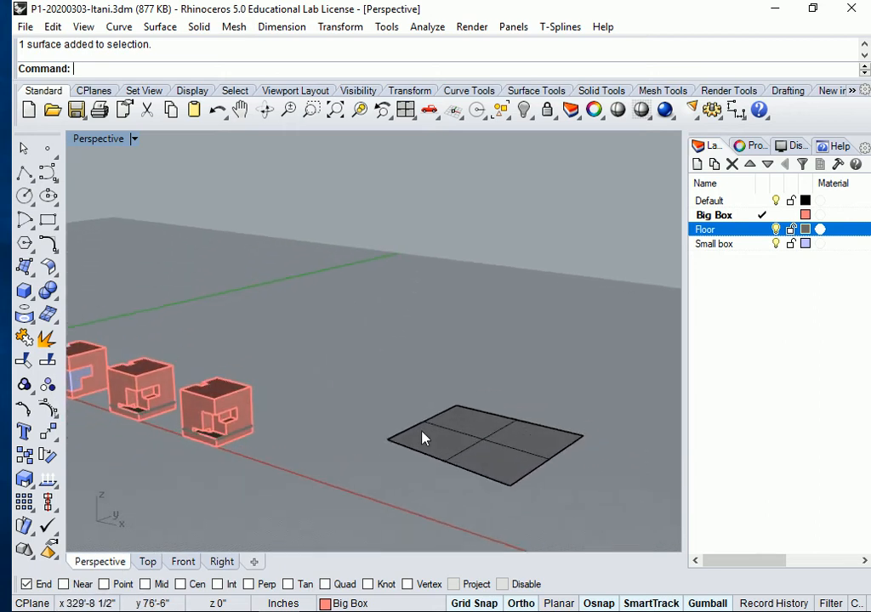
left_click(477, 459)
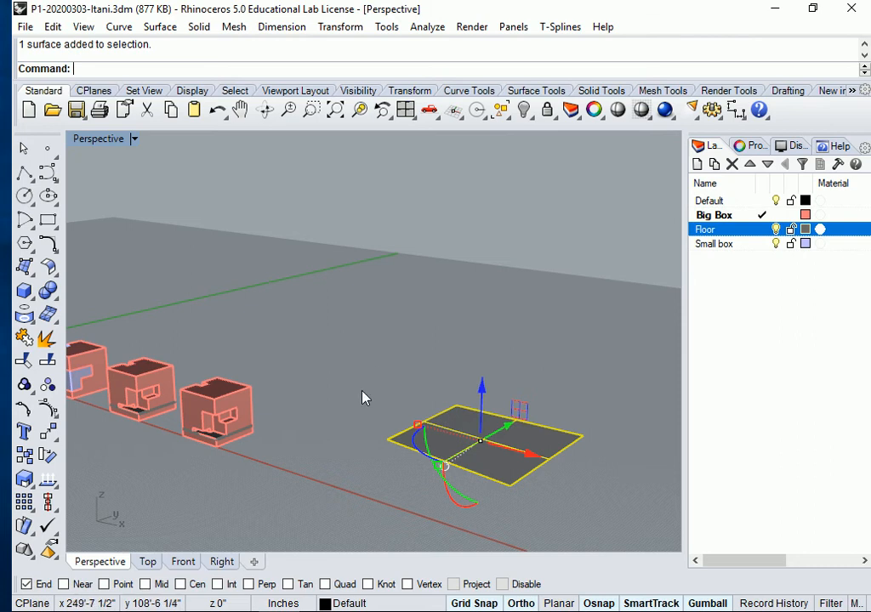
left_click(532, 459)
left_click(570, 348)
left_click(497, 432)
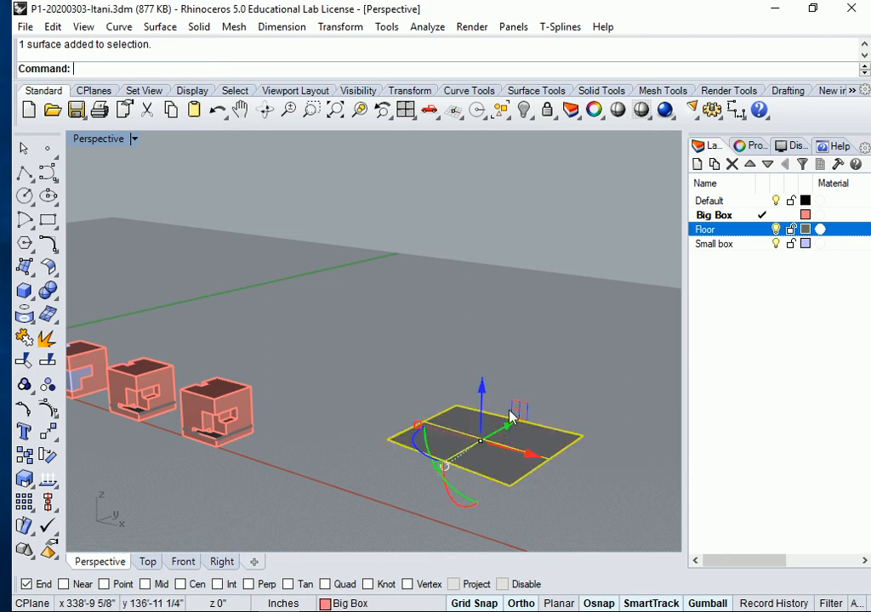
right_click_drag(536, 489, 608, 502)
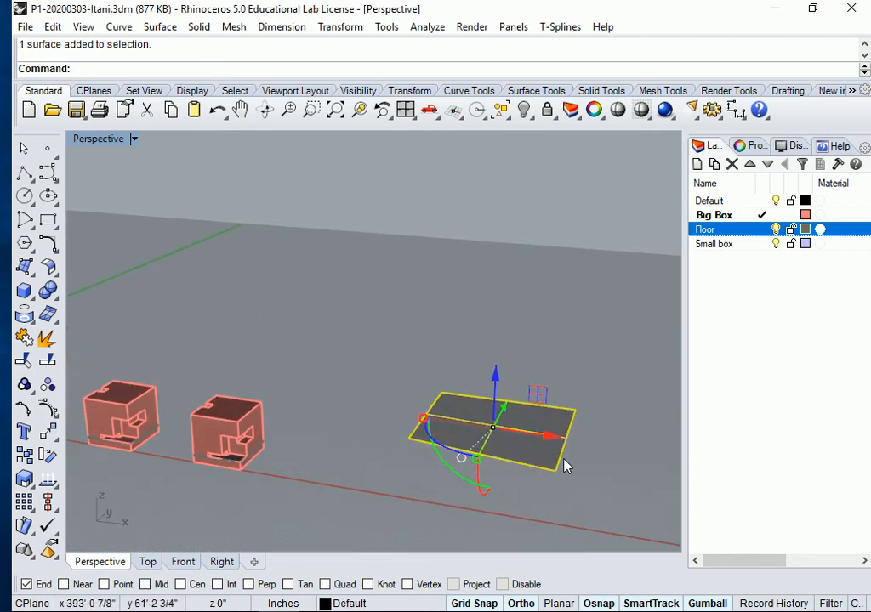
left_click_drag(549, 441, 311, 293)
left_click(501, 471)
left_click(491, 461)
left_click(326, 307)
left_click(281, 387)
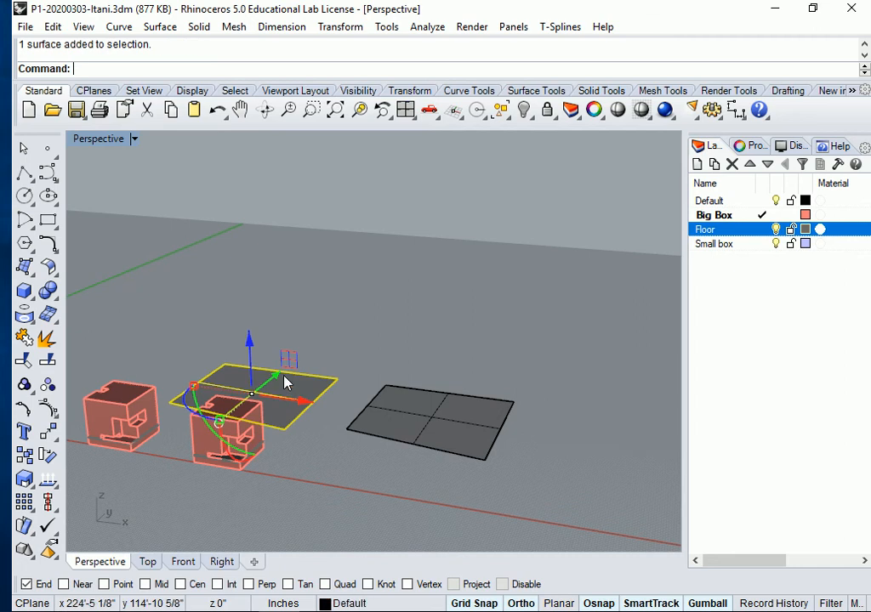
Move the duplicated surface freehand along positive Y with the gumball and make another copy farther along Y
left_click_drag(278, 382, 414, 270)
key("Escape")
left_click(342, 331)
left_click(491, 367)
mouse_move(482, 346)
right_mouse_down()
mouse_move(421, 335)
mouse_move(450, 331)
mouse_move(488, 348)
right_mouse_up()
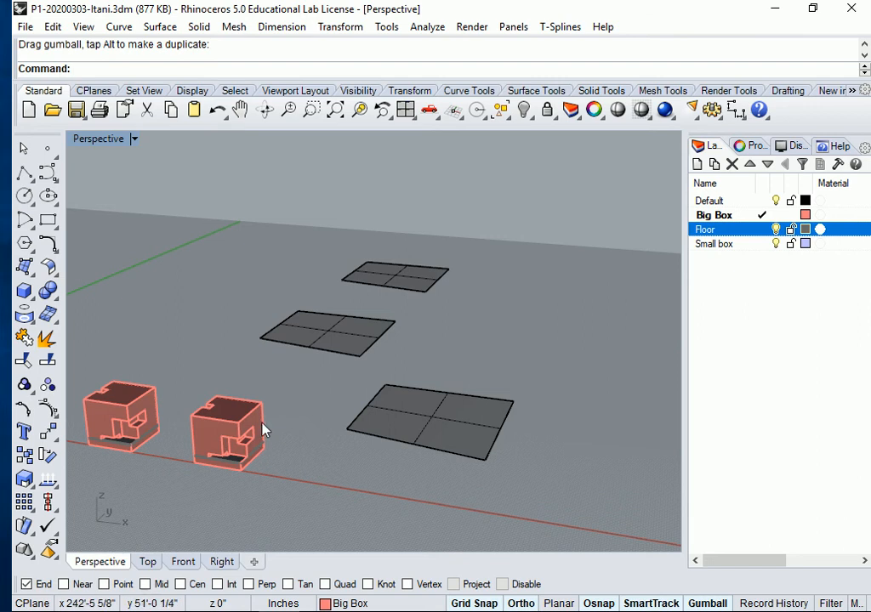
Examine the carved openings and floor slab of the fifth box up close
scroll(272, 429, "up", 5)
scroll(279, 432, "down", 5)
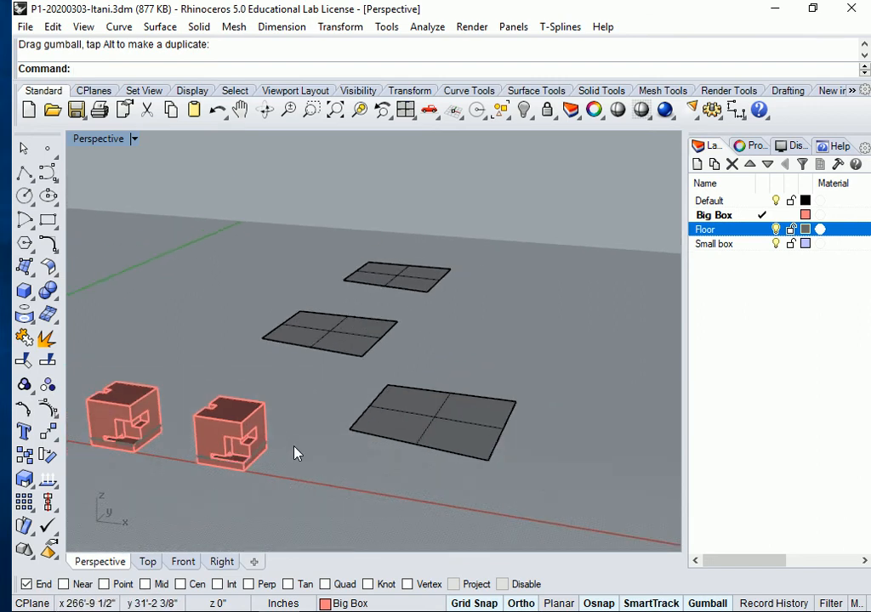
scroll(297, 451, "up", 4)
right_click_drag(356, 408, 401, 381, "shift")
left_click(347, 364)
left_click(412, 381)
scroll(353, 383, "up", 4)
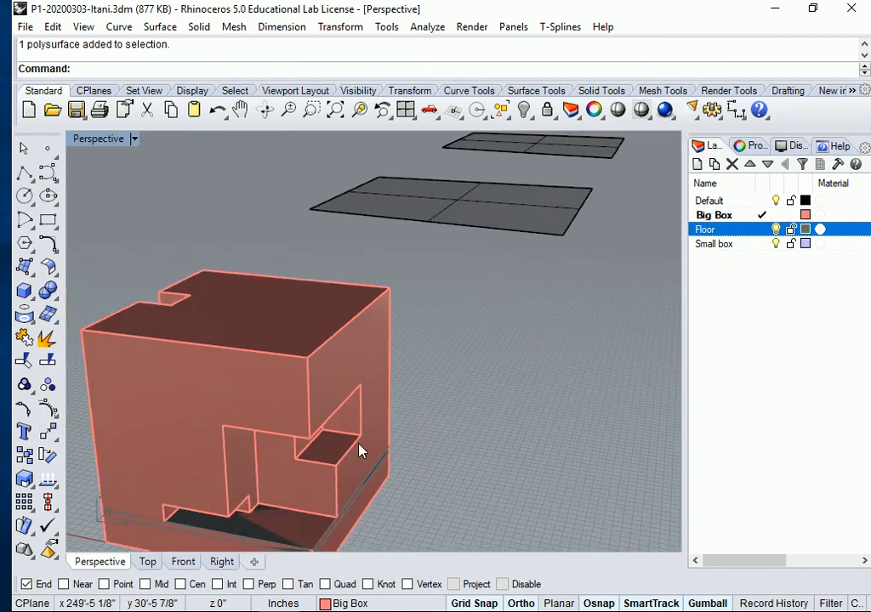
scroll(305, 420, "down", 4)
scroll(195, 370, "down", 3)
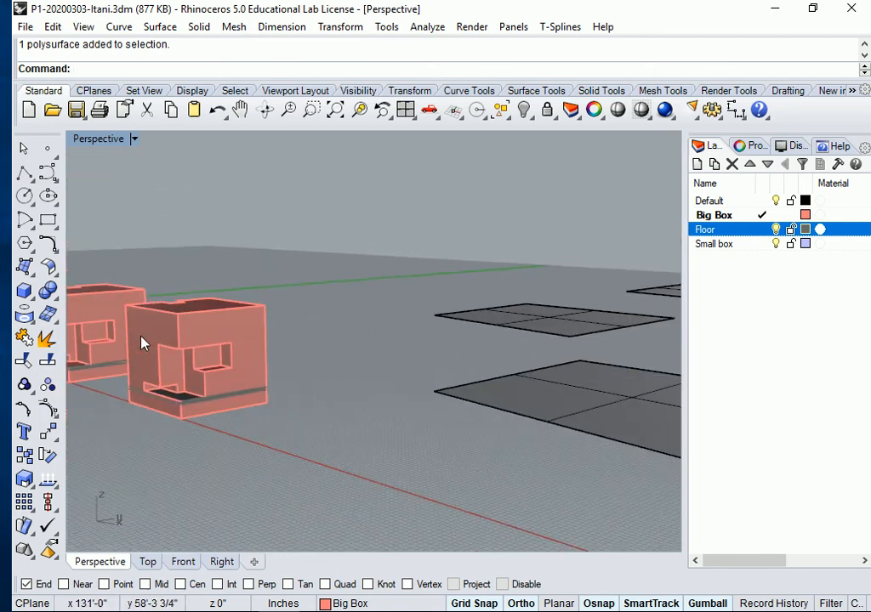
Hide the stepped solid on the Small box layer inside the third box so its carved openings are exposed
right_click_drag(159, 368, 420, 410, "shift")
right_click_drag(234, 362, 251, 399)
right_click_drag(197, 337, 332, 367, "shift")
left_click(480, 428)
left_click(336, 364)
left_click(367, 285)
scroll(300, 392, "up", 5)
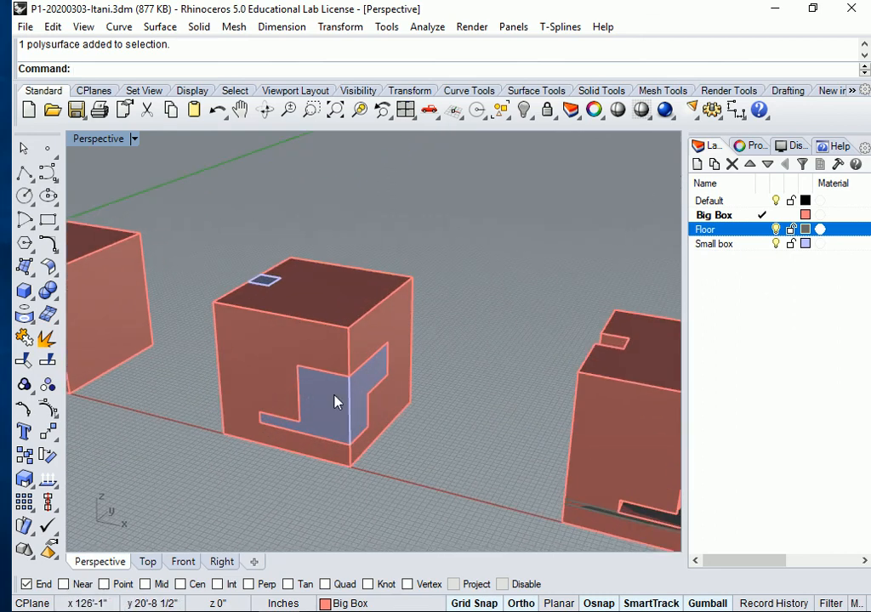
left_click(336, 402)
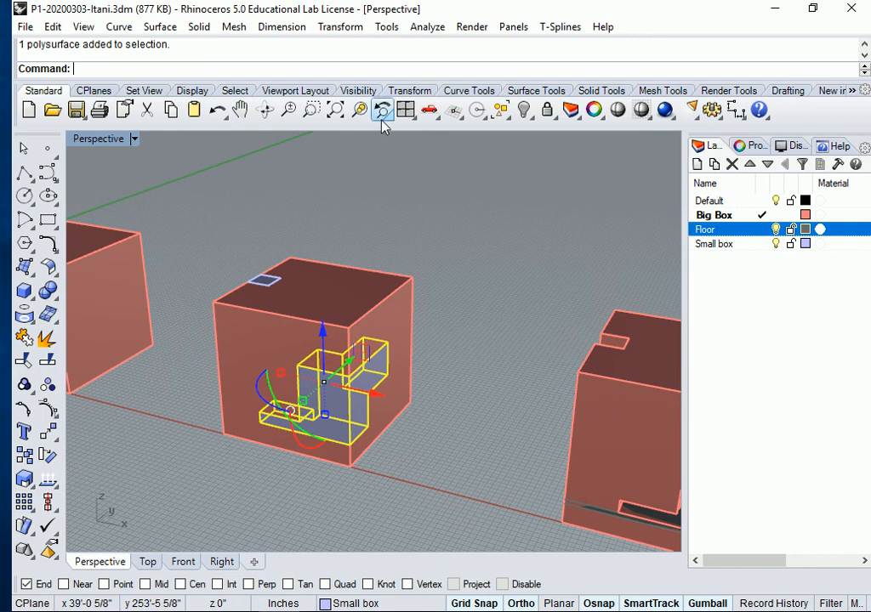
left_click(522, 109)
right_click_drag(483, 246, 381, 411)
scroll(358, 375, "up", 6)
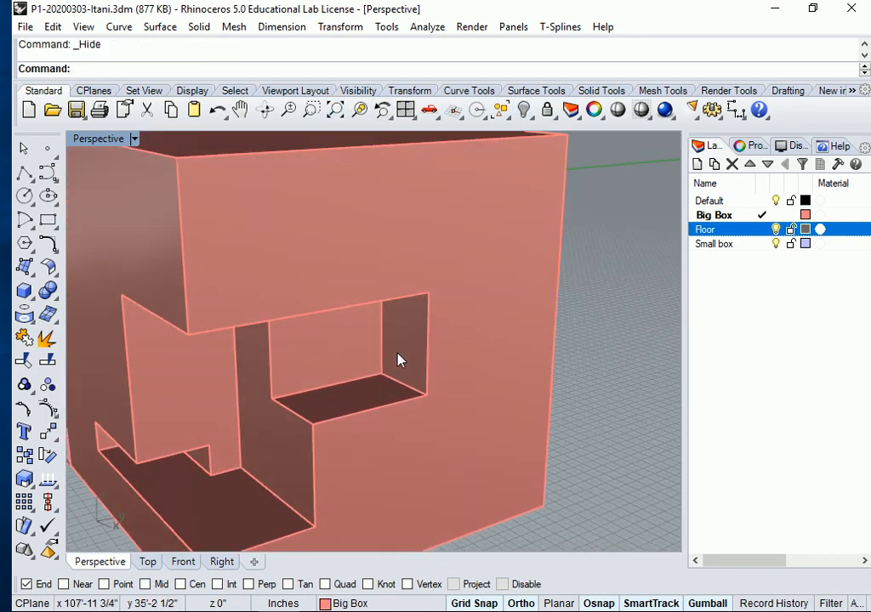
scroll(443, 367, "down", 6)
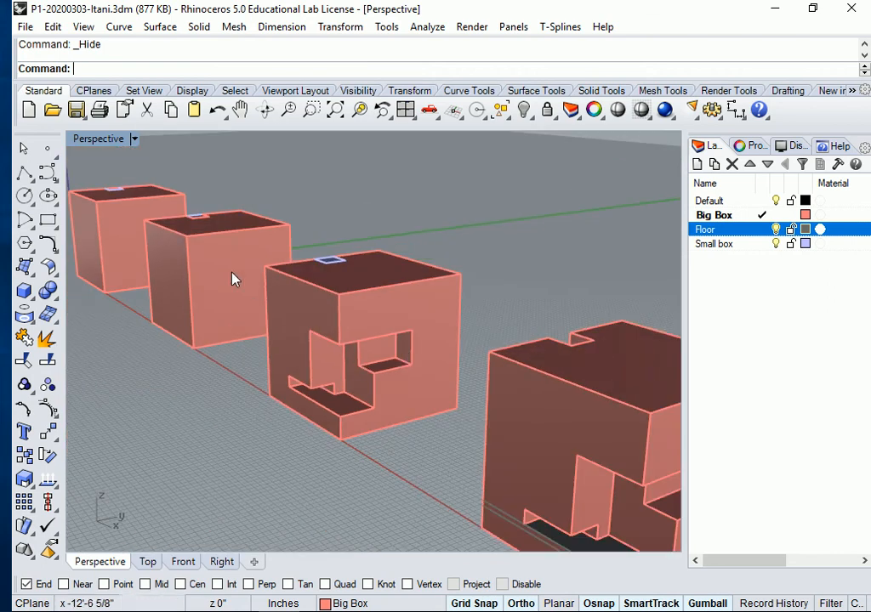
Sub-select only the end face of the third box's side opening and move it 3 feet along positive Y with the gumball
right_click_drag(404, 391, 431, 385)
scroll(409, 340, "up", 3)
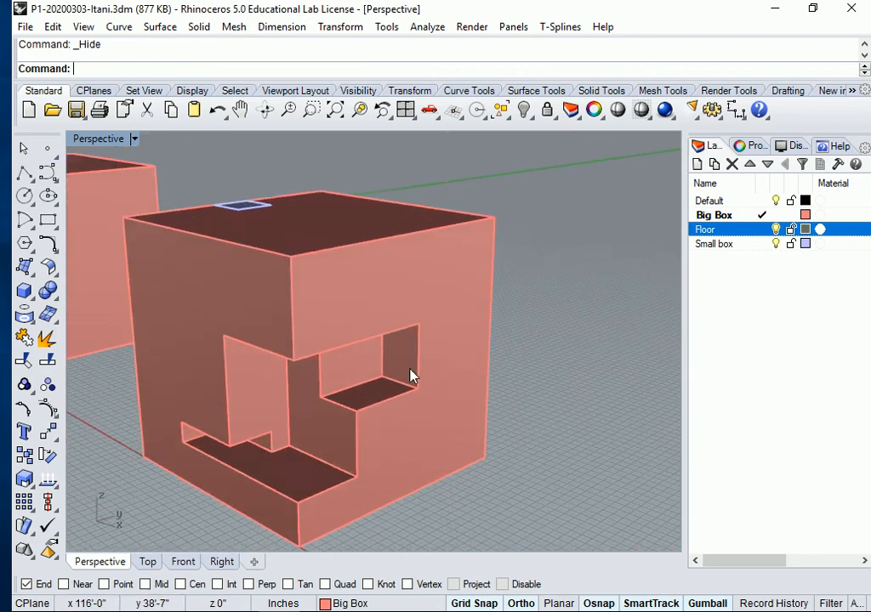
left_click(412, 372)
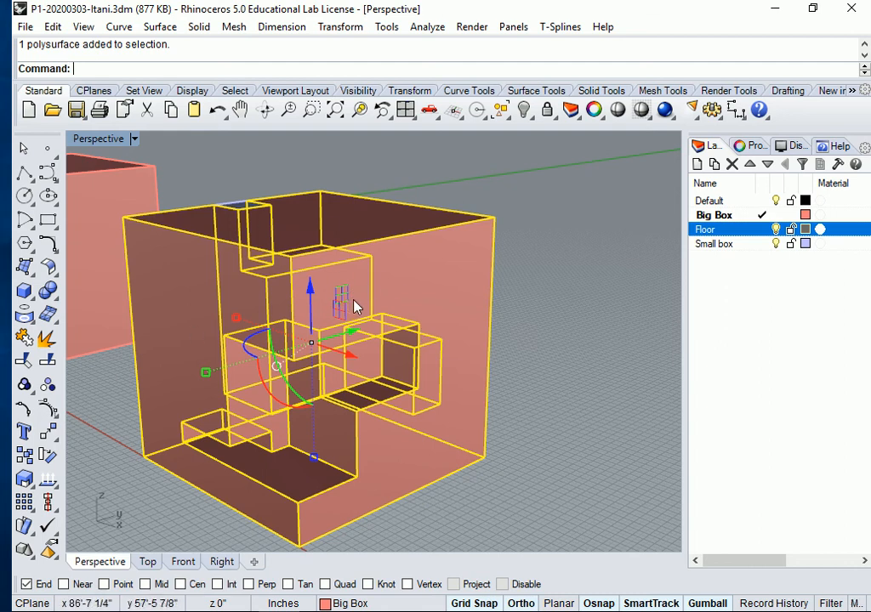
scroll(391, 301, "up", 2)
key("Escape")
scroll(576, 297, "up", 2)
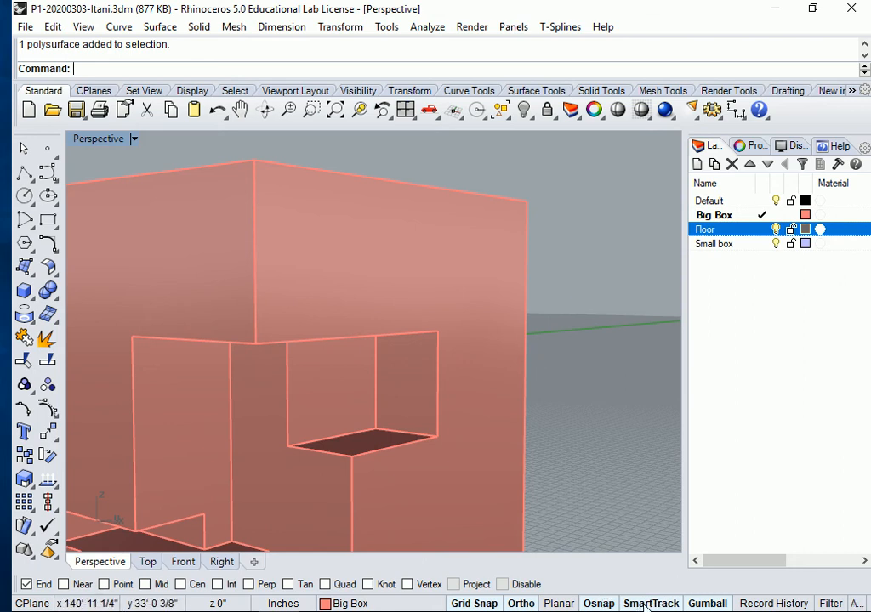
left_click(420, 402, "ctrl+shift")
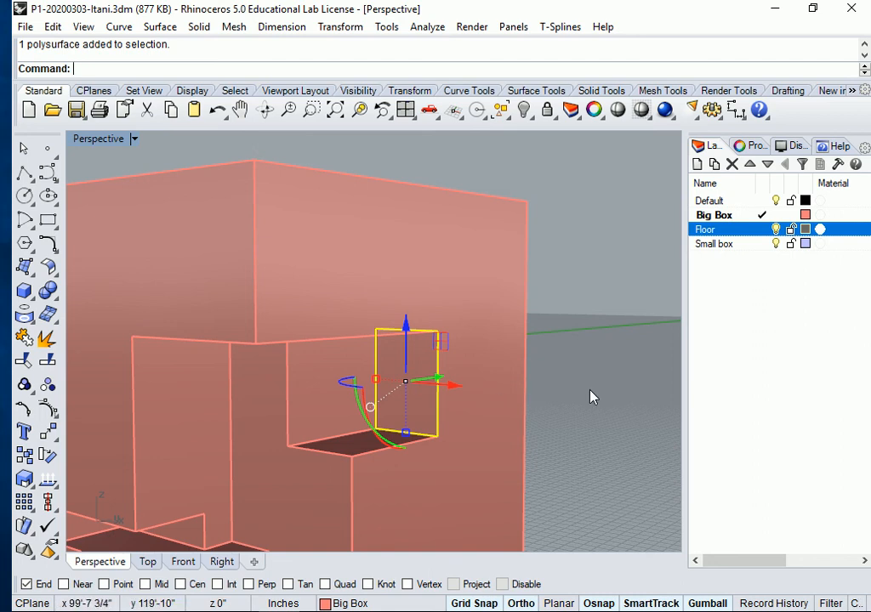
right_click_drag(565, 401, 490, 449)
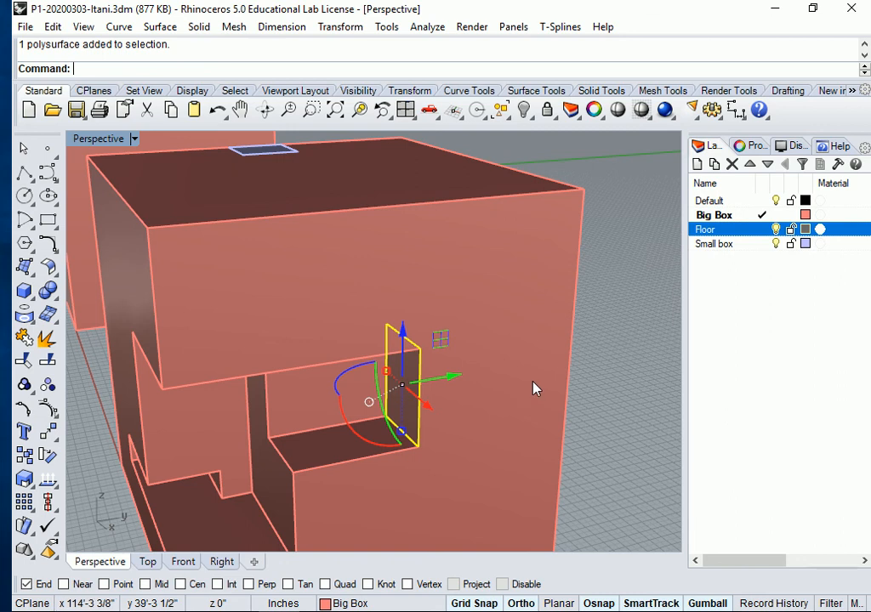
left_click(454, 379)
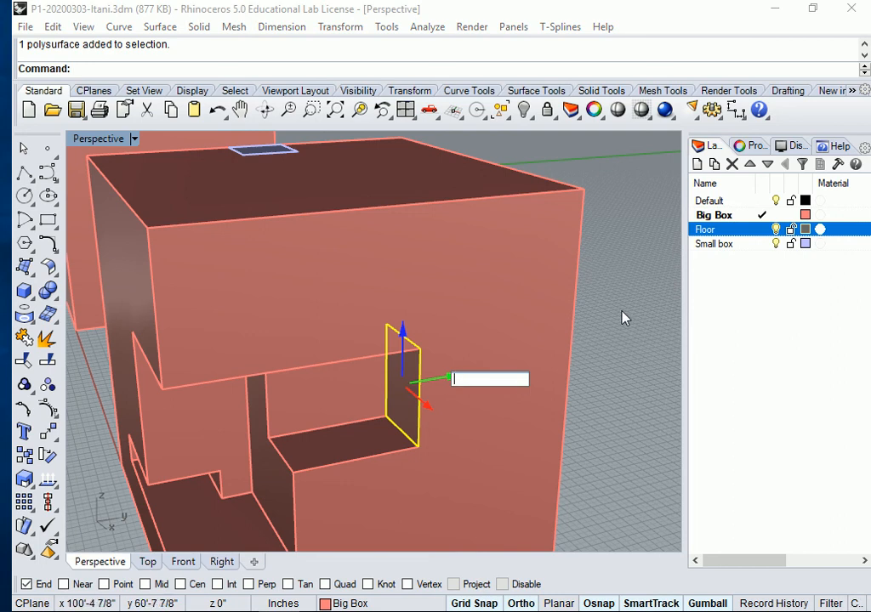
type("3'")
key("Return")
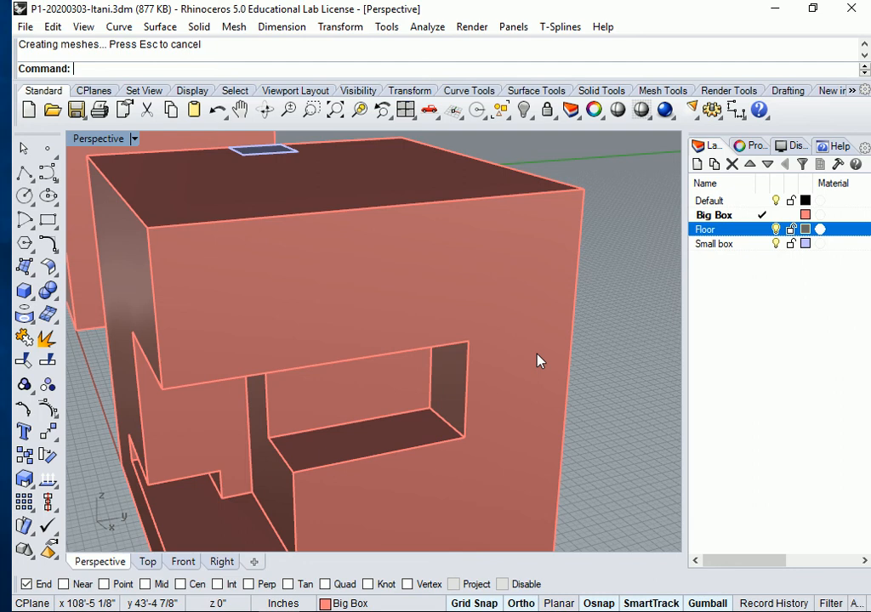
right_click_drag(597, 379, 584, 343)
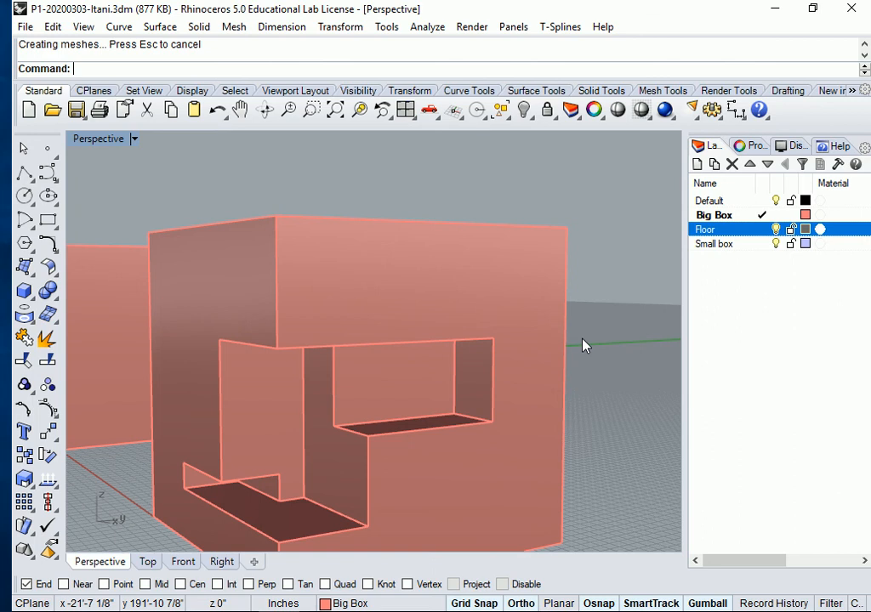
scroll(431, 389, "down", 4)
mouse_move(428, 387)
right_mouse_down()
mouse_move(414, 425)
mouse_move(431, 405)
right_mouse_up()
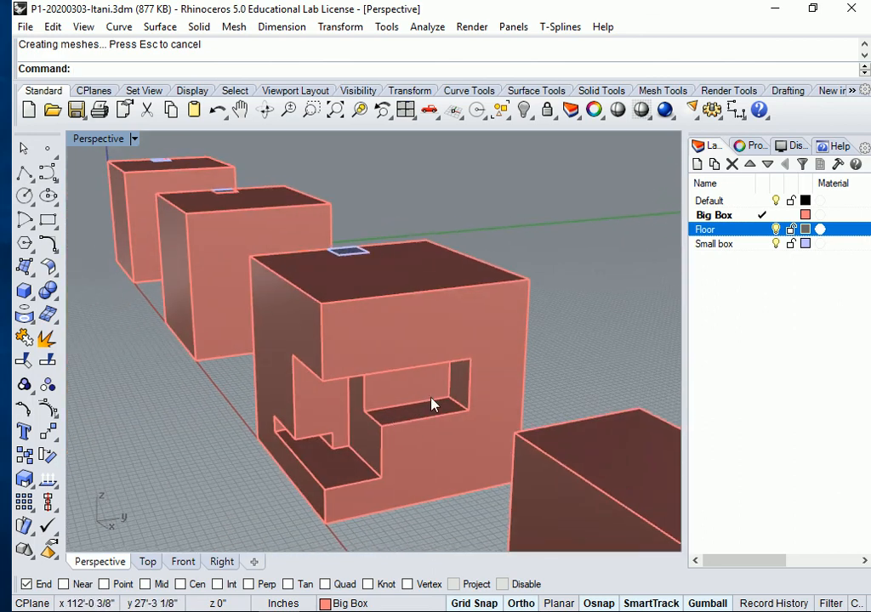
Undo the 3-foot move of the opening's end face on the third box
key("ctrl+z")
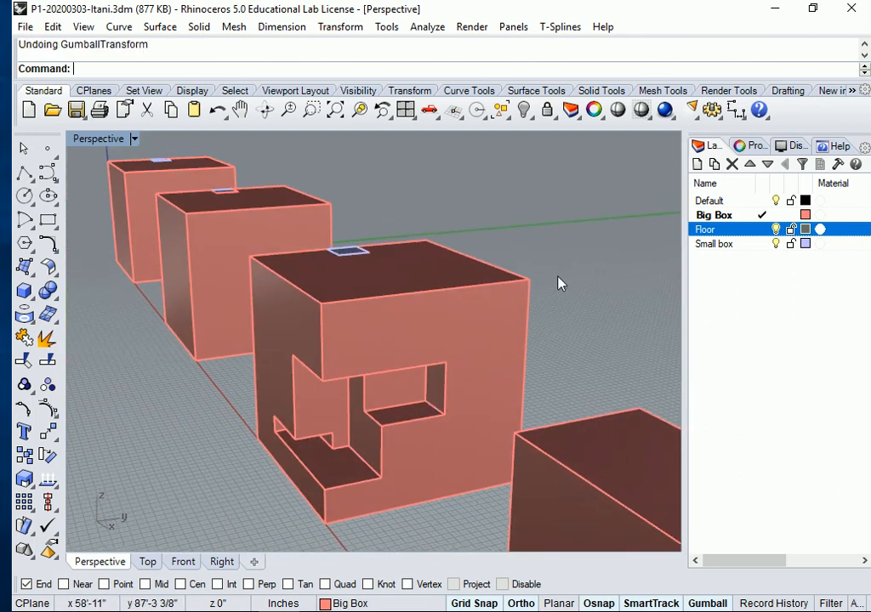
right_click_drag(436, 392, 484, 367)
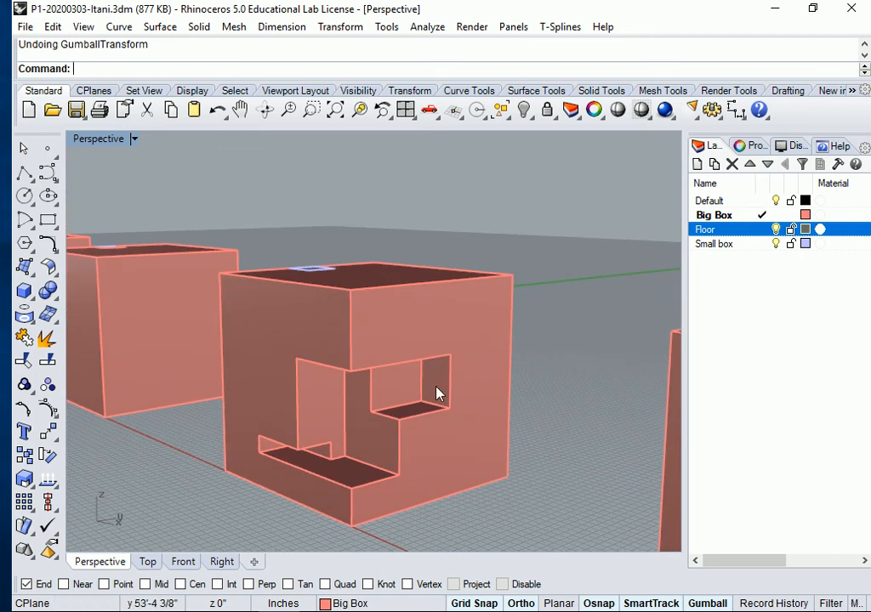
scroll(428, 392, "up", 2)
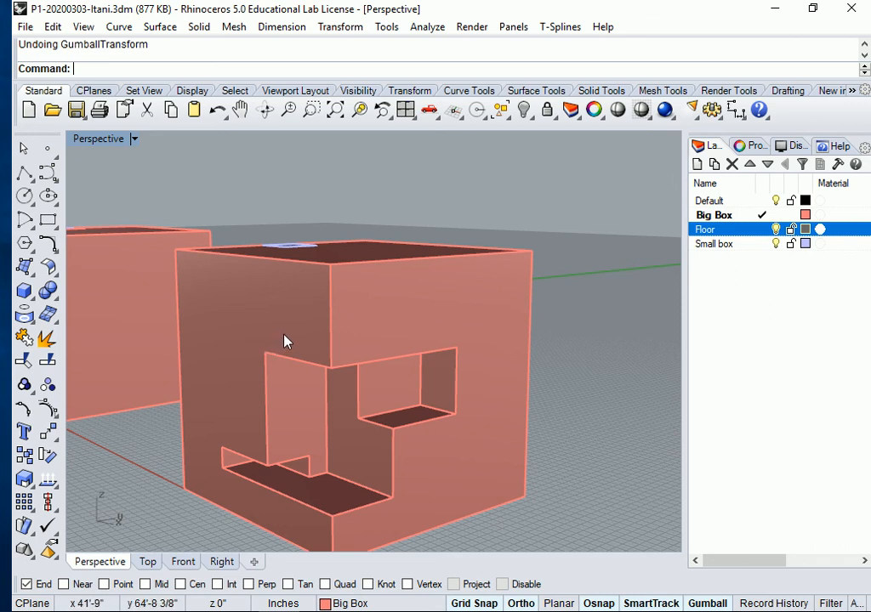
Sub-select the same end face and pull it freehand along positive Y past the third box's outer wall
left_click(440, 403)
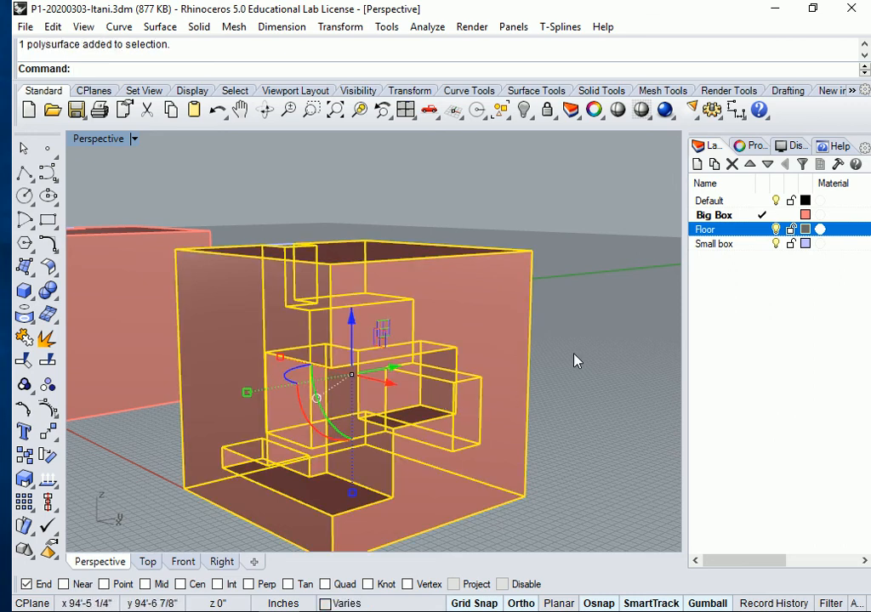
key("Delete")
key("ctrl+z")
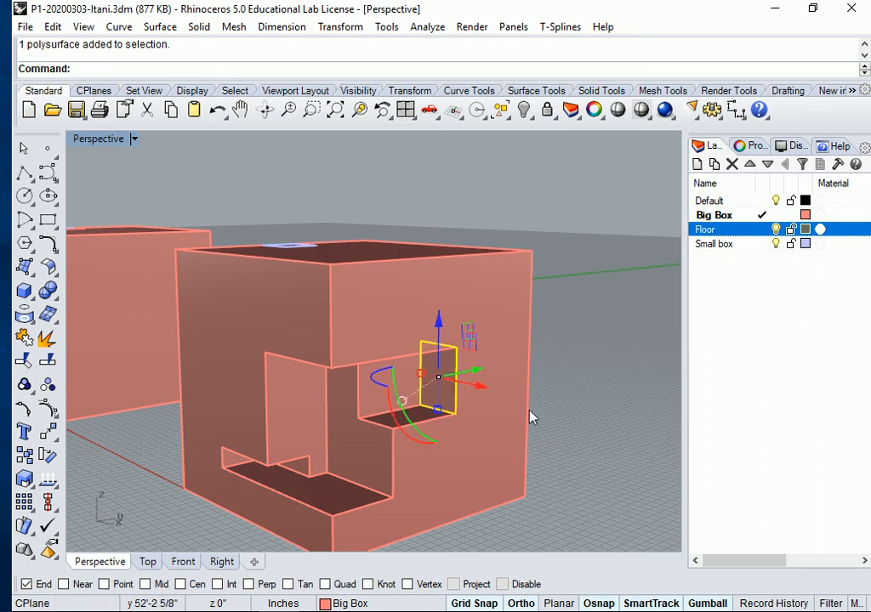
left_click_drag(475, 371, 590, 357)
right_click_drag(638, 443, 608, 496)
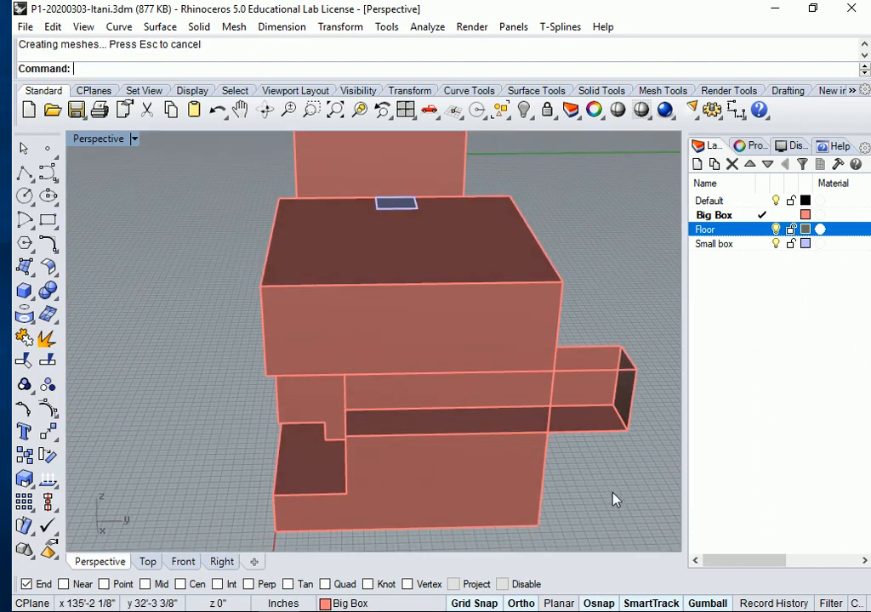
right_click_drag(599, 321, 91, 239)
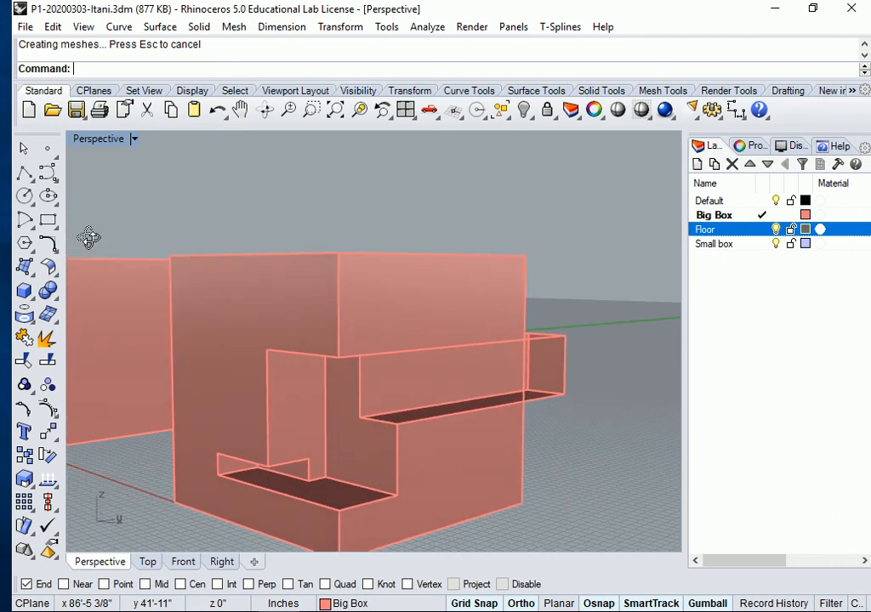
Undo the freehand move of the opening's end face and bring all five boxes back into view
key("ctrl+z")
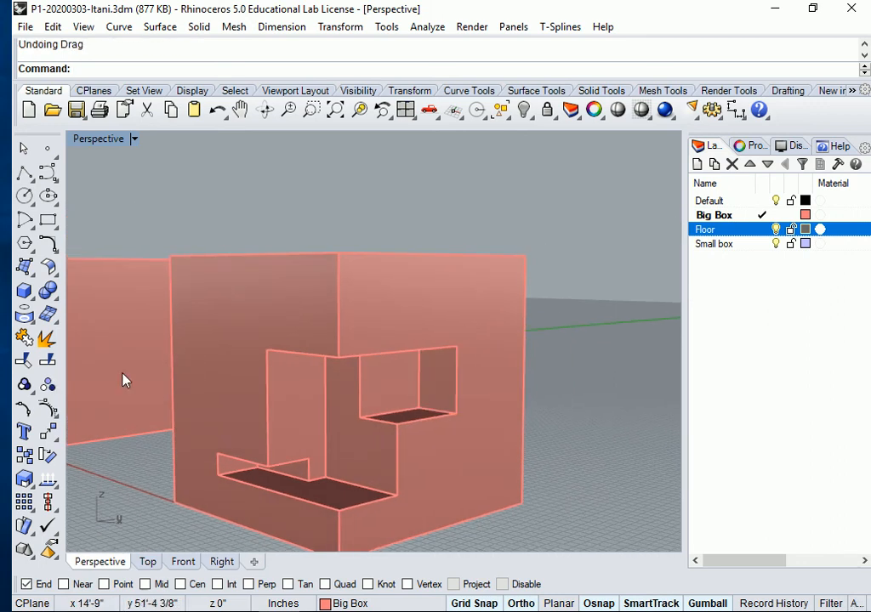
scroll(189, 471, "down", 6)
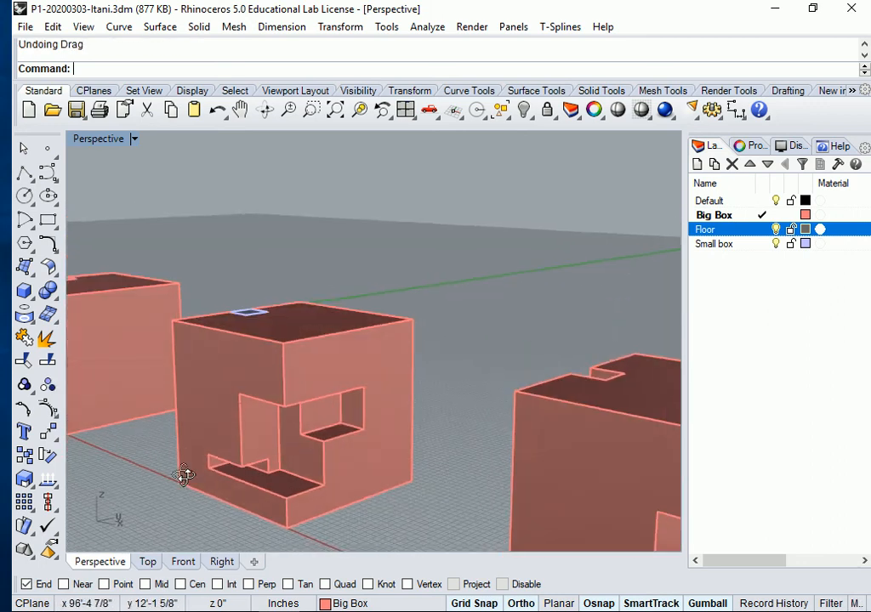
scroll(211, 467, "down", 5)
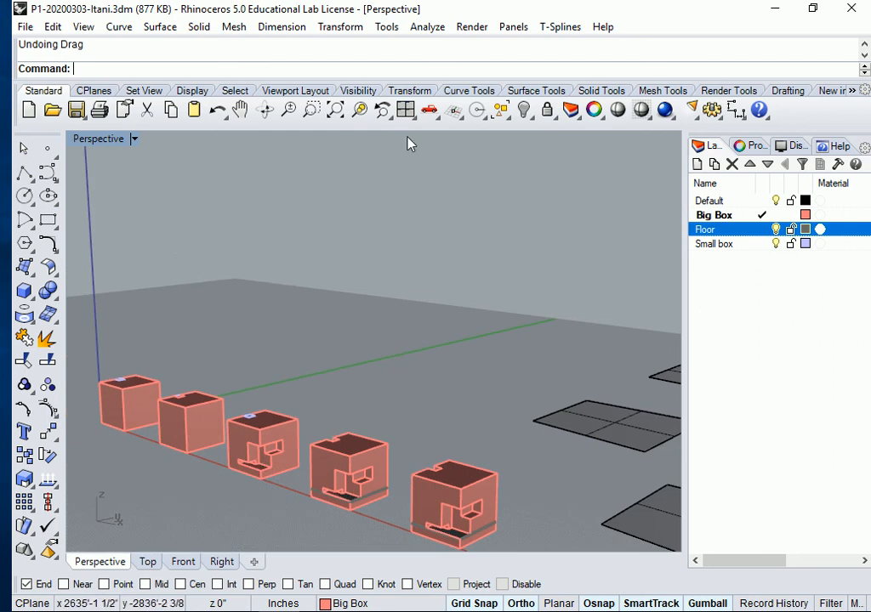